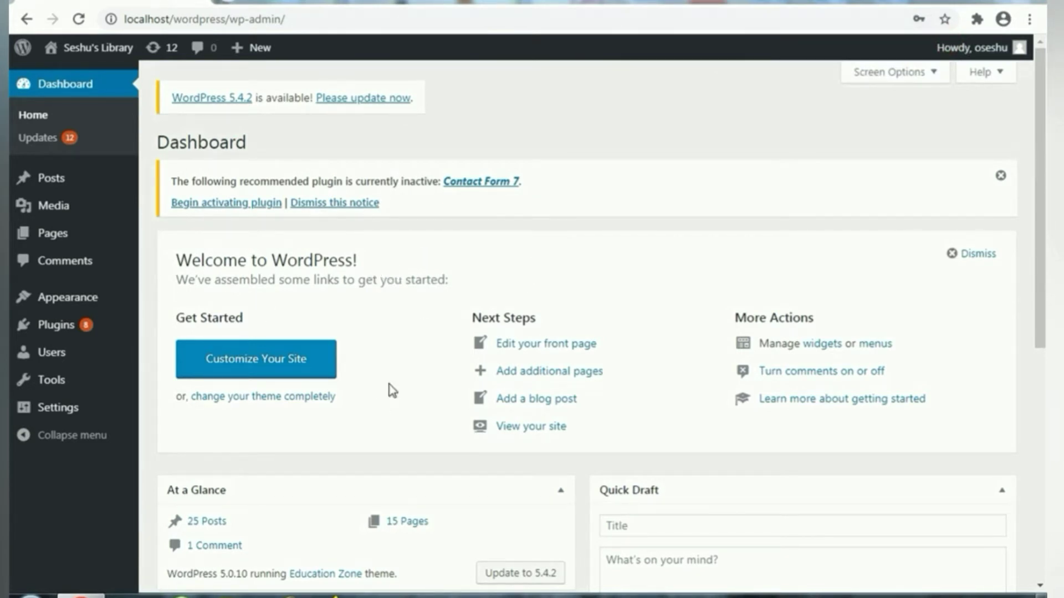
scroll(392, 390, "down", 1)
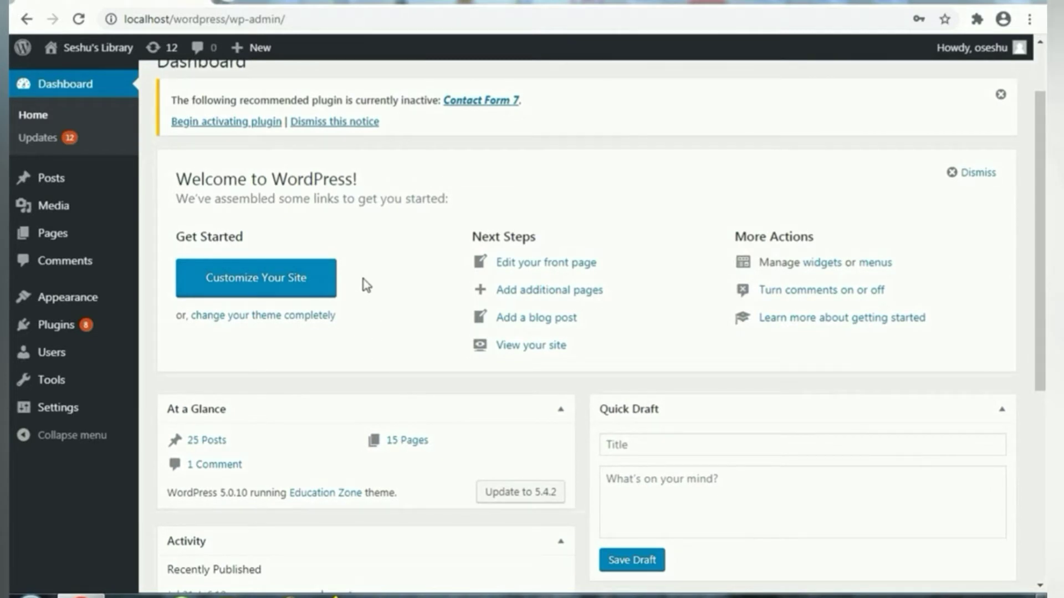
scroll(368, 292, "up", 1)
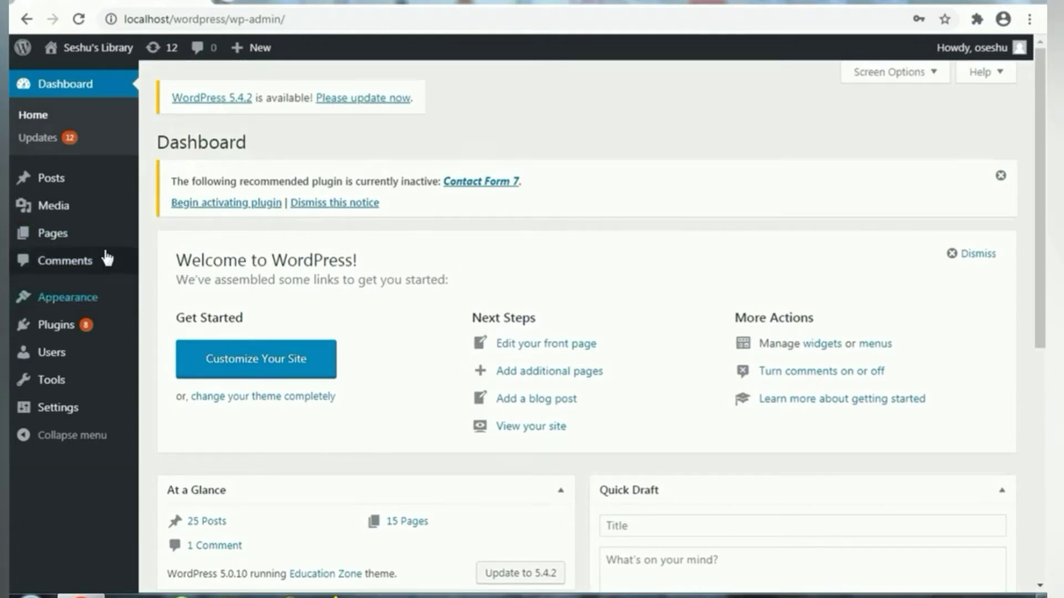
scroll(325, 435, "down", 2)
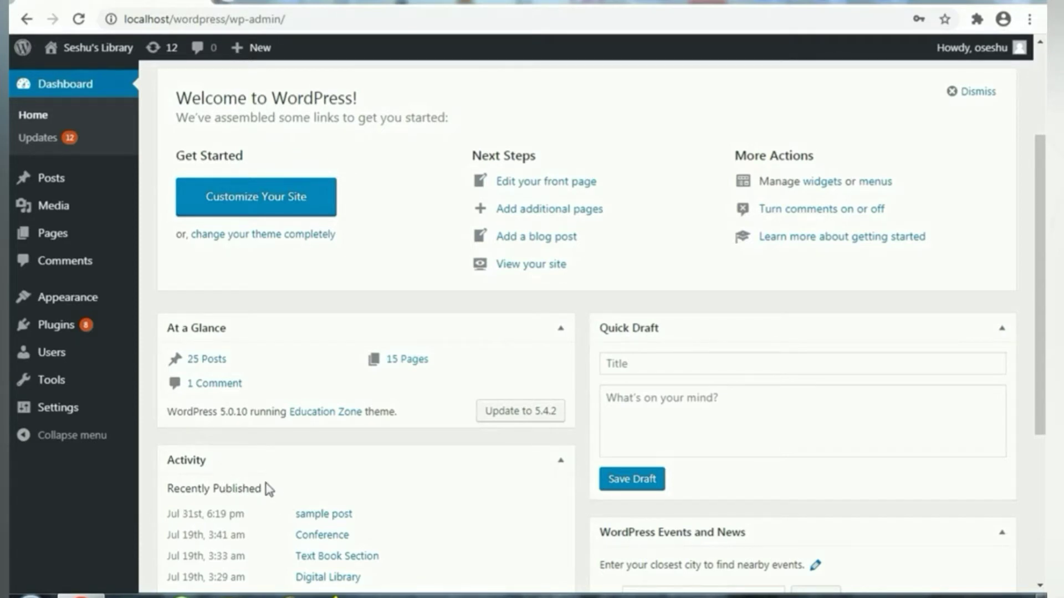
scroll(225, 328, "up", 3)
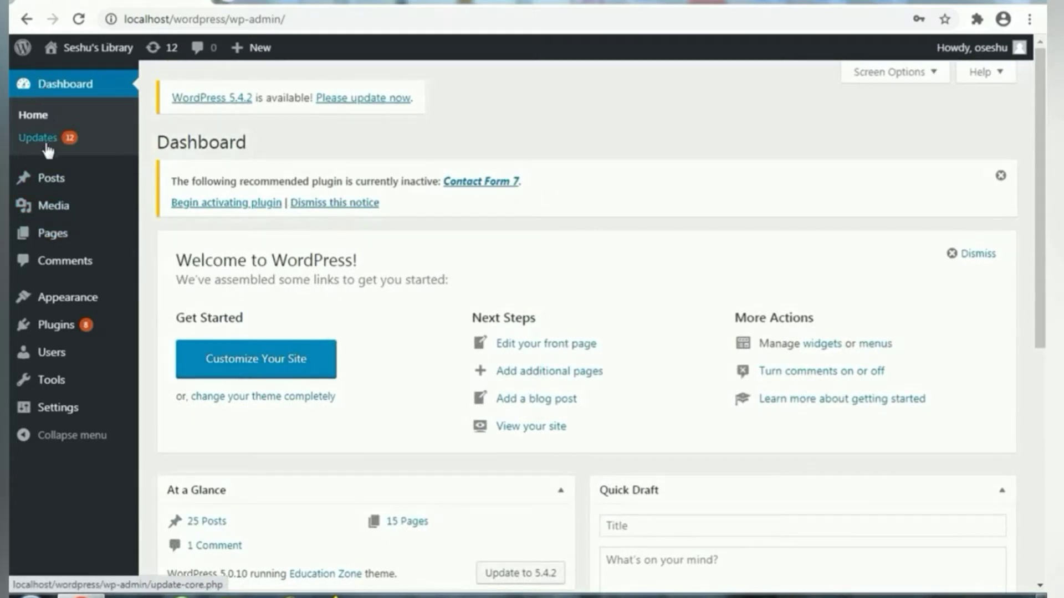
mouse_move(49, 189)
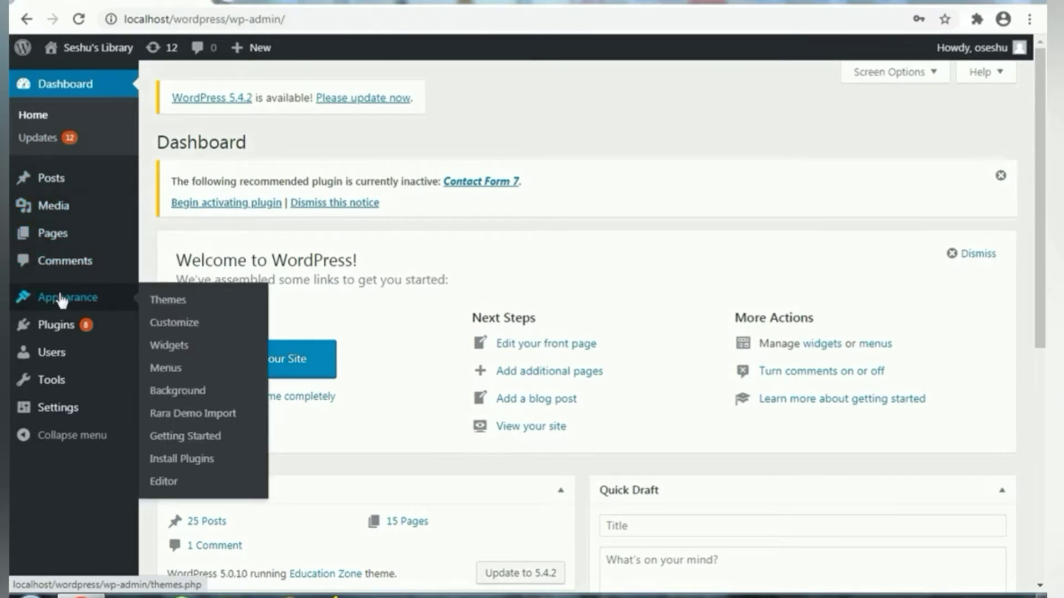
mouse_move(38, 335)
mouse_move(49, 359)
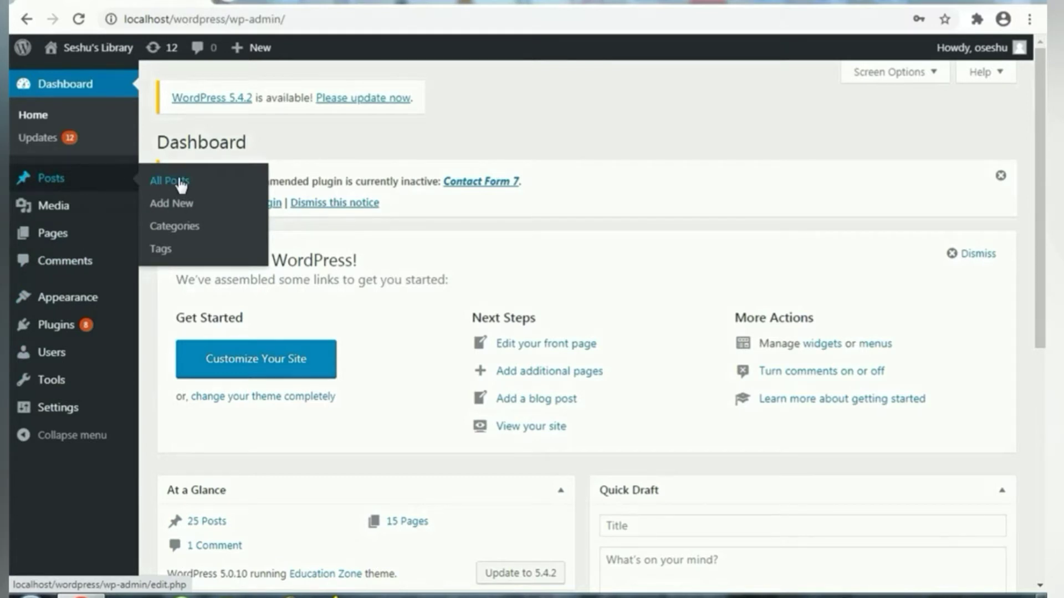
Step: Start a new post and dismiss the editor's welcome tip, keeping the document settings in view
left_click(182, 207)
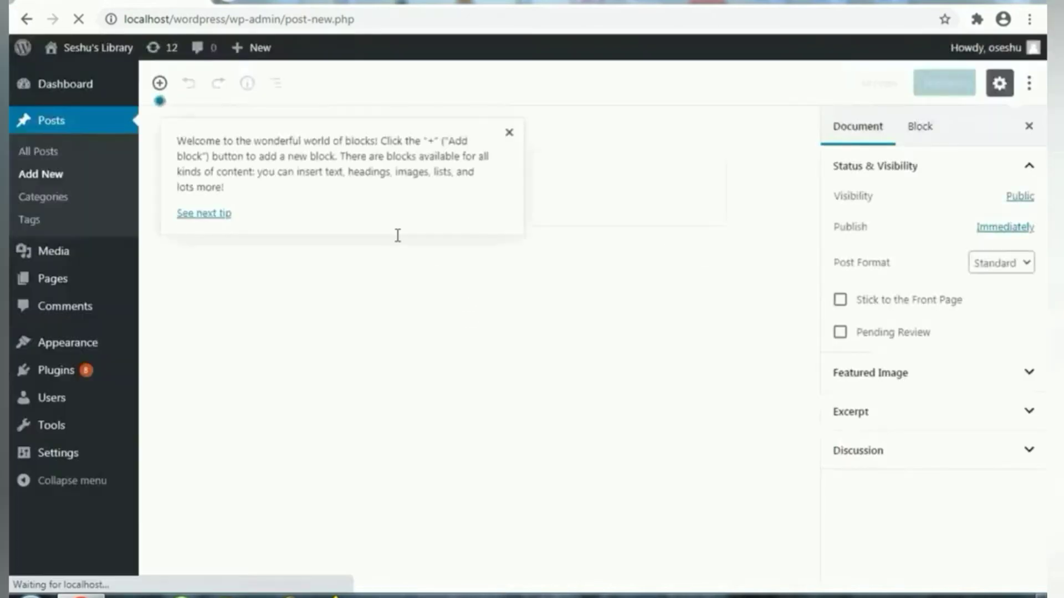
left_click(508, 134)
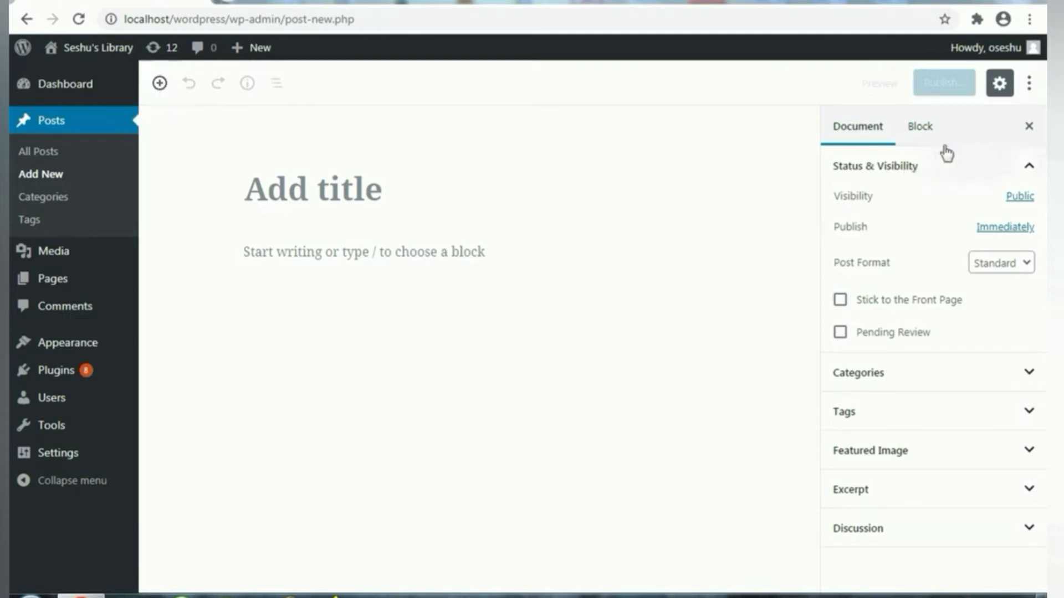
left_click(920, 129)
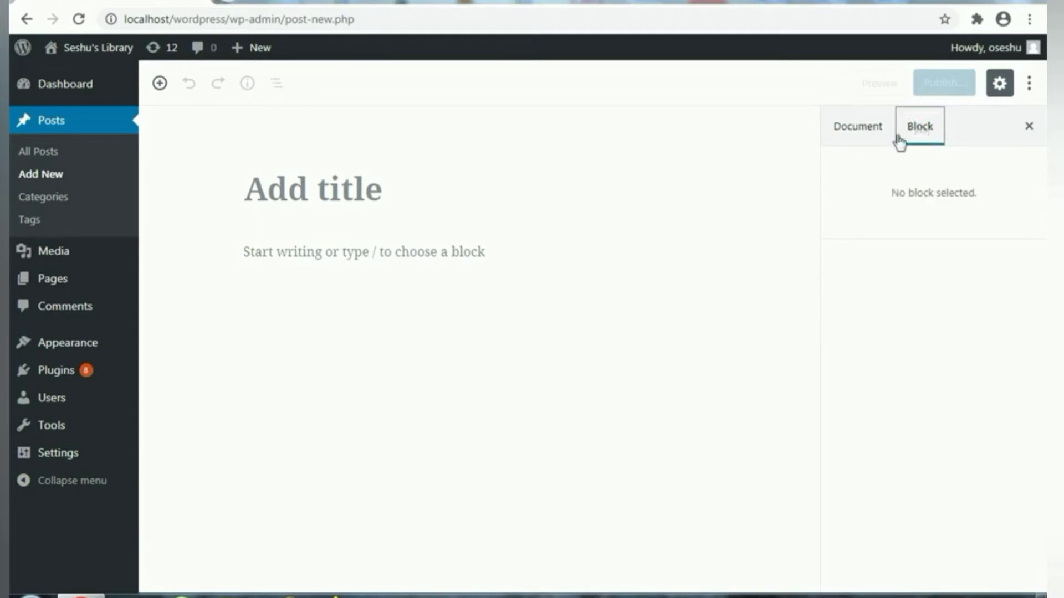
left_click(867, 132)
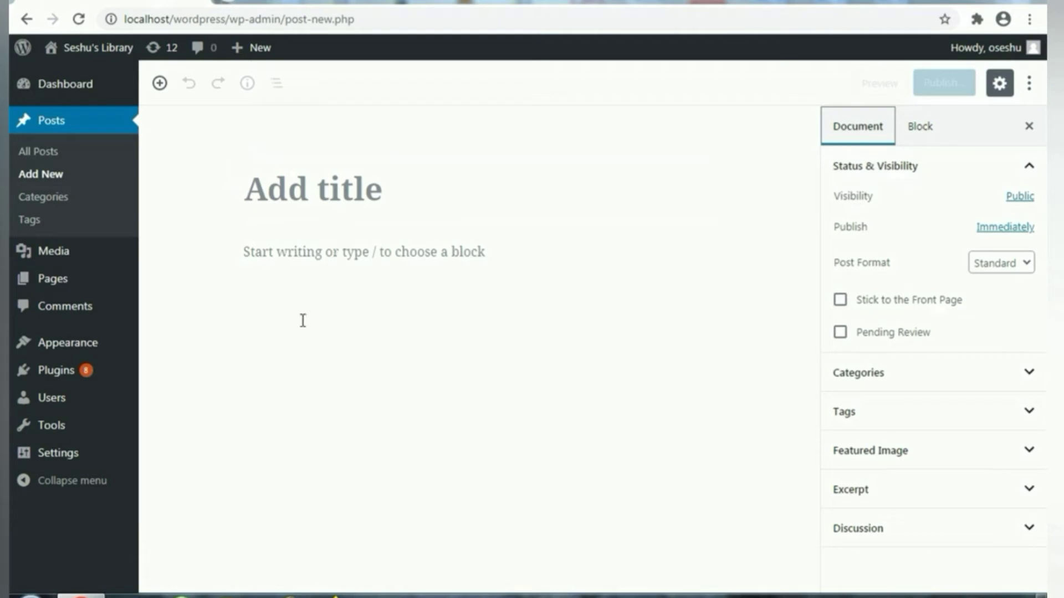
Step: Title the post "Test Post" and enter "Text here" as its first paragraph
left_click(278, 199)
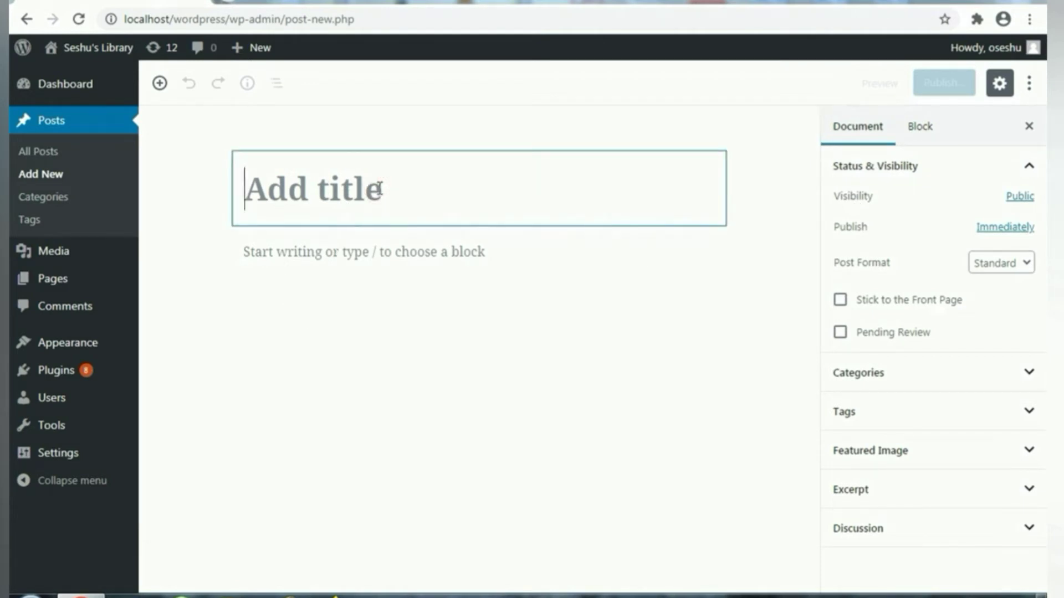
type("Test")
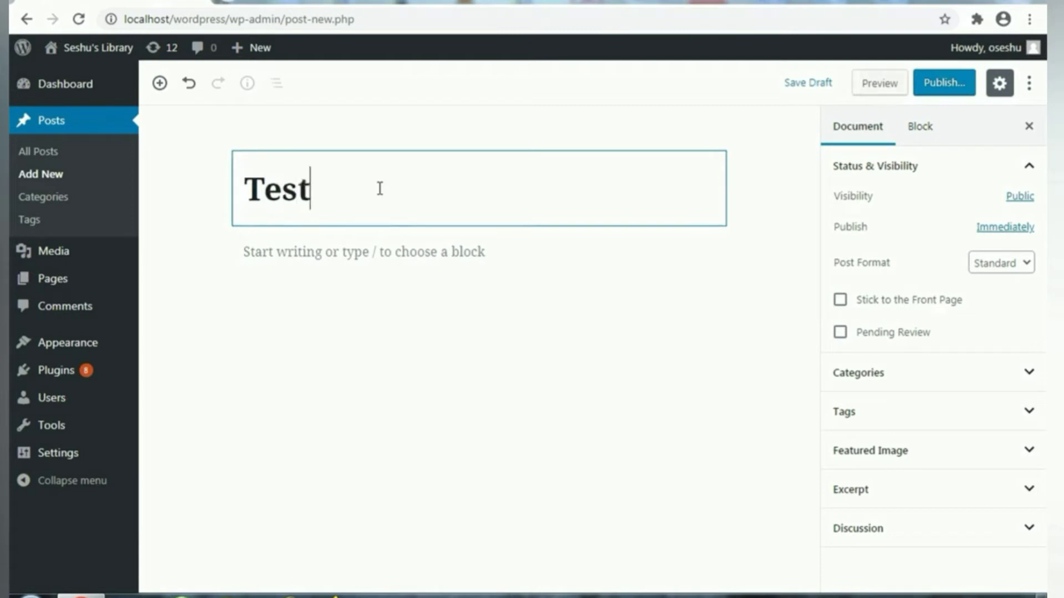
type(" Post")
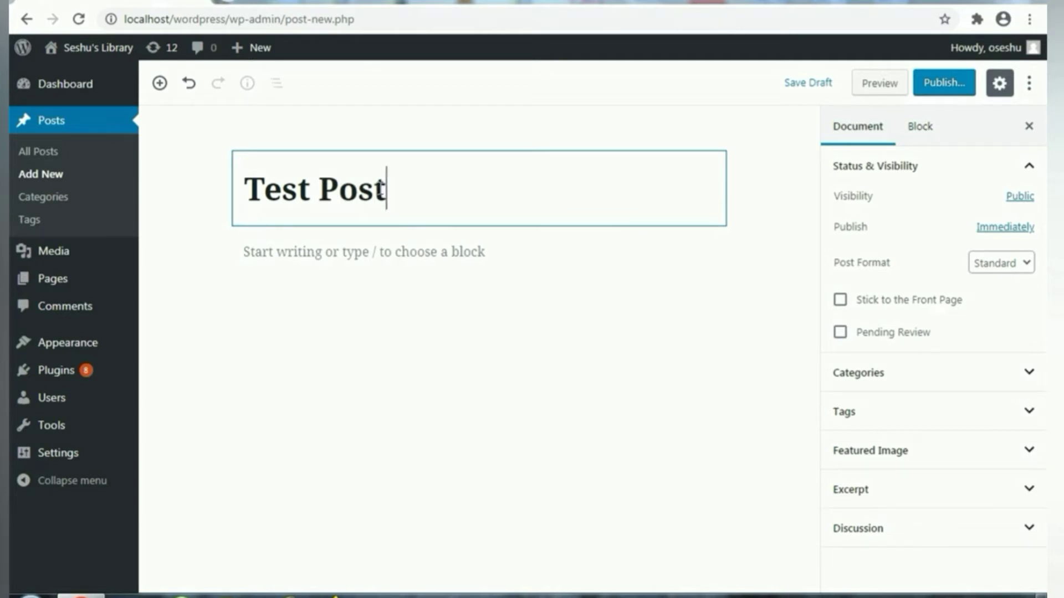
left_click(341, 259)
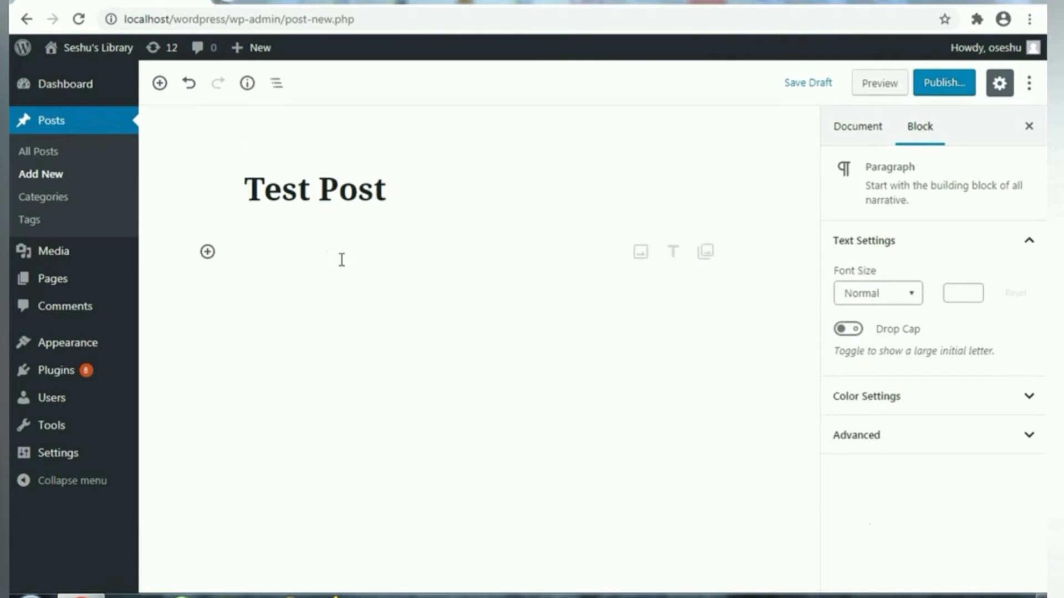
type("Text")
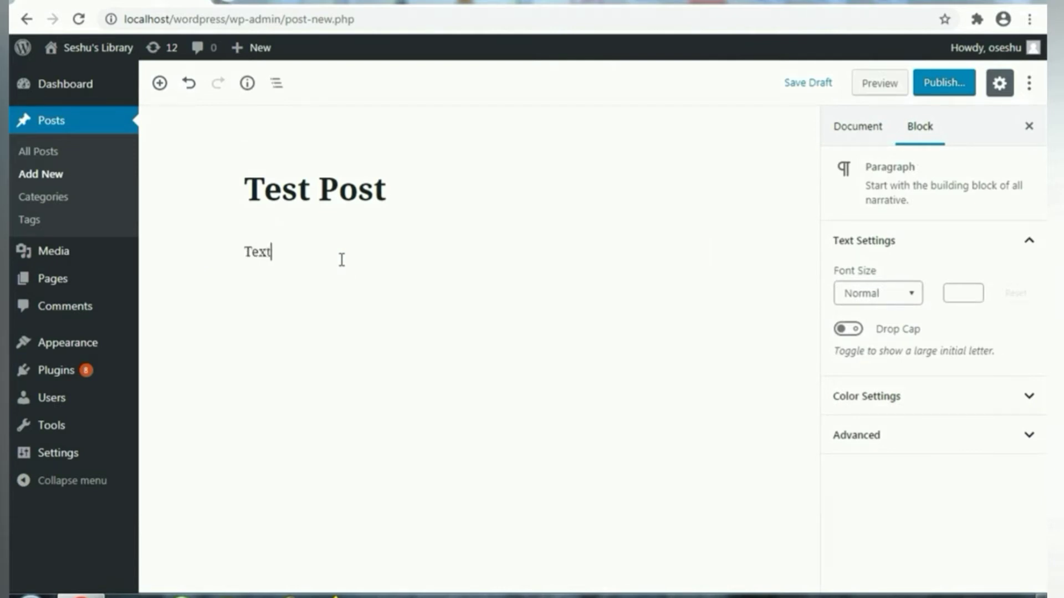
type(" here")
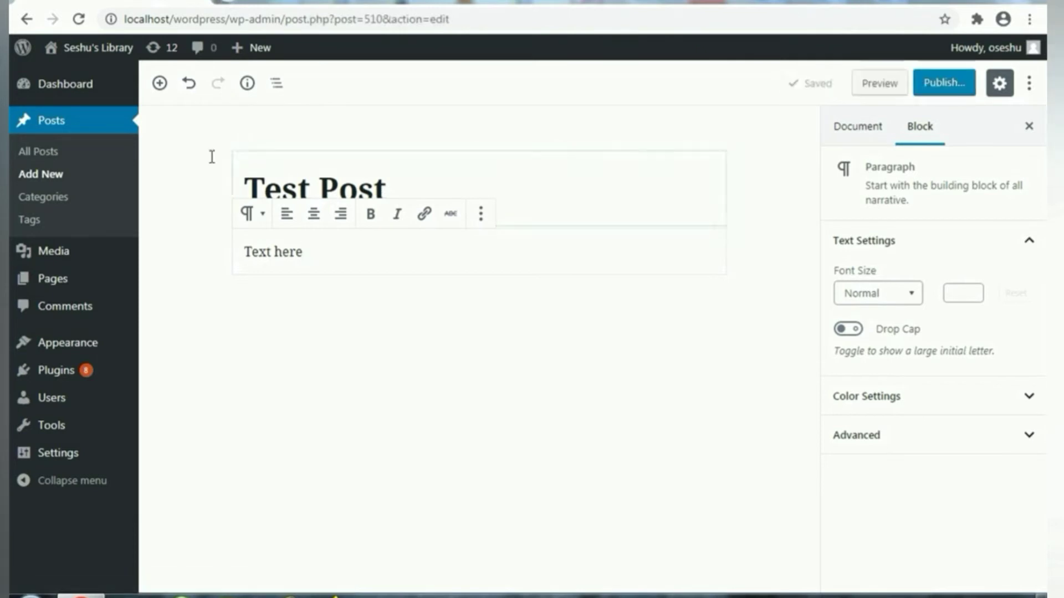
Step: Examine the blocks that can be added: Most Used, Inline Elements, Common Blocks, Formatting, Layout Elements, Widgets and Embeds
left_click(160, 84)
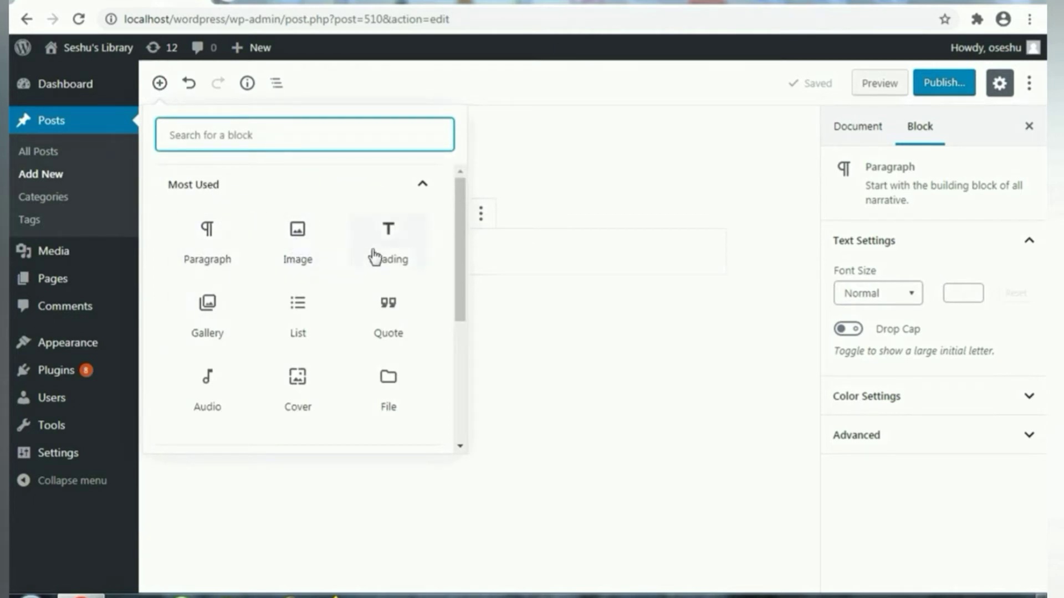
left_click_drag(460, 213, 460, 235)
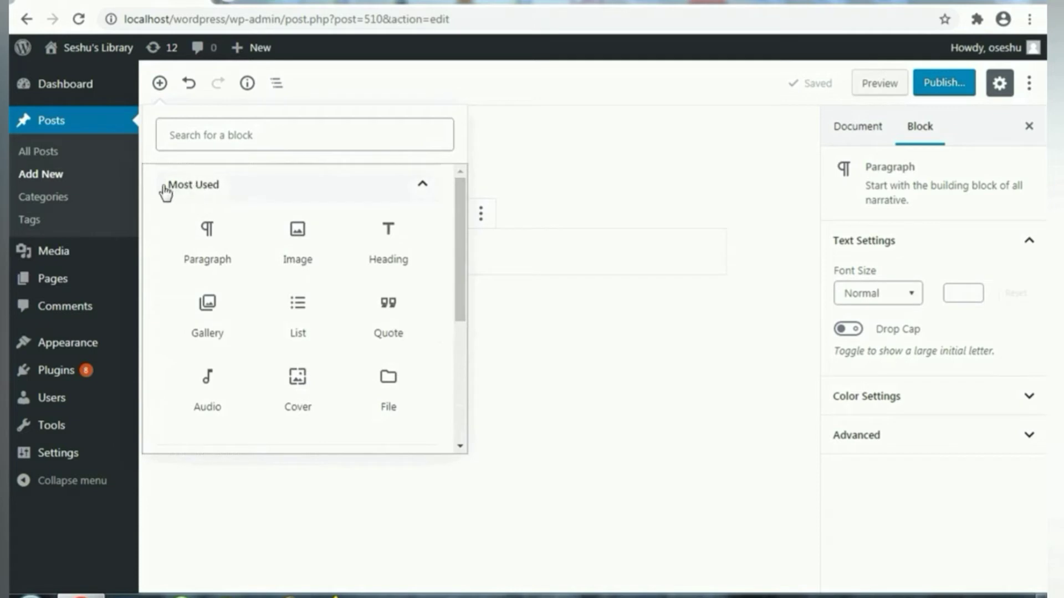
left_click_drag(459, 227, 465, 344)
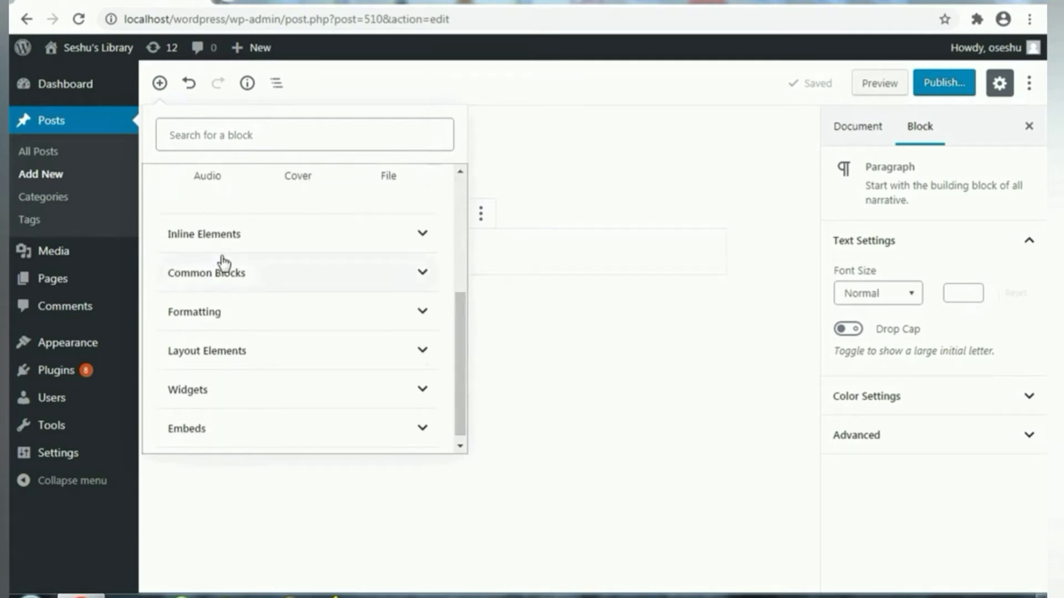
left_click(421, 235)
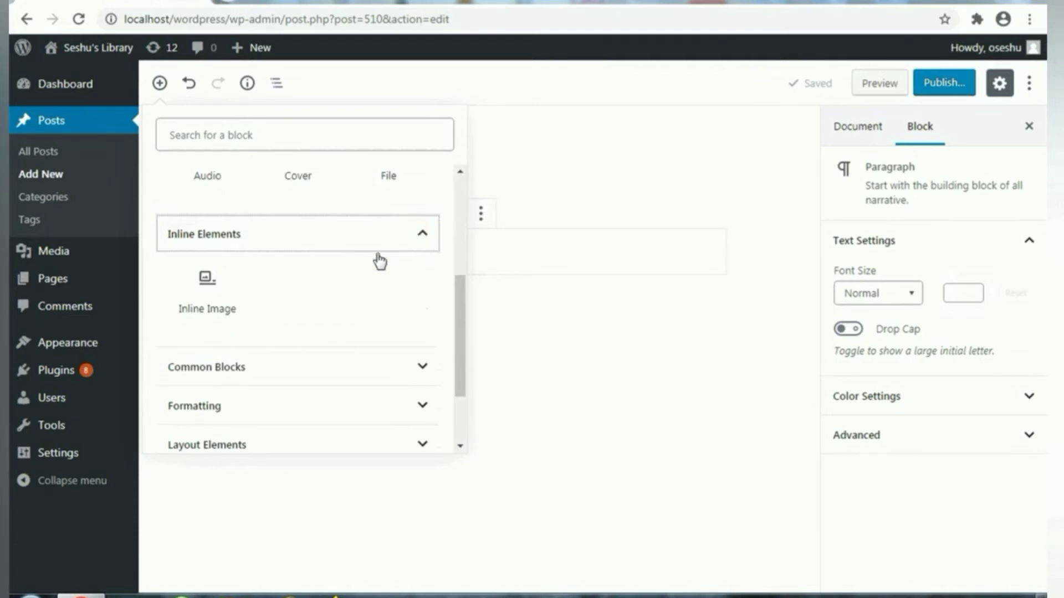
left_click(423, 234)
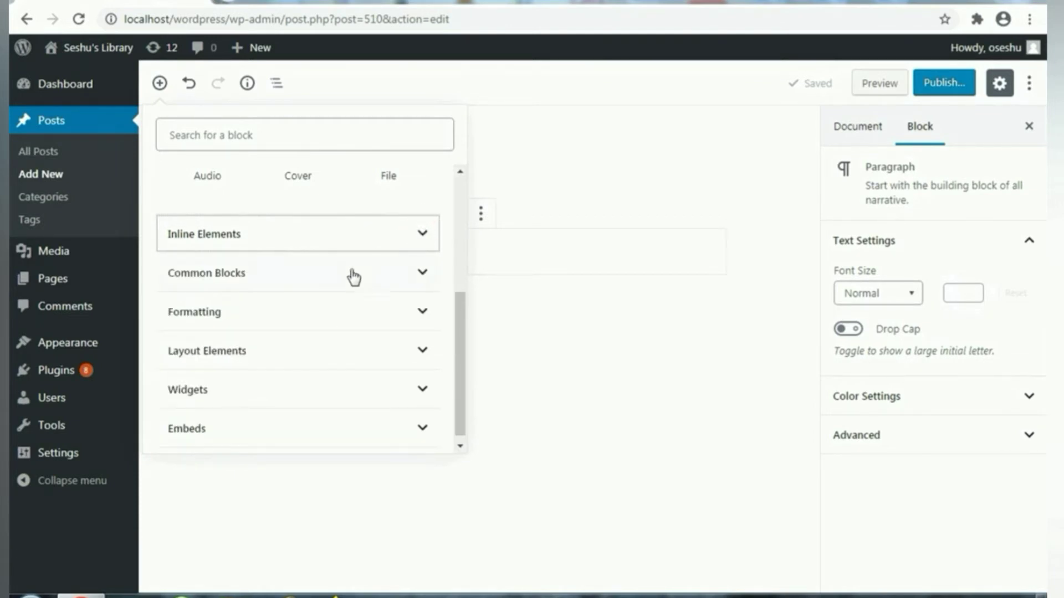
left_click(407, 280)
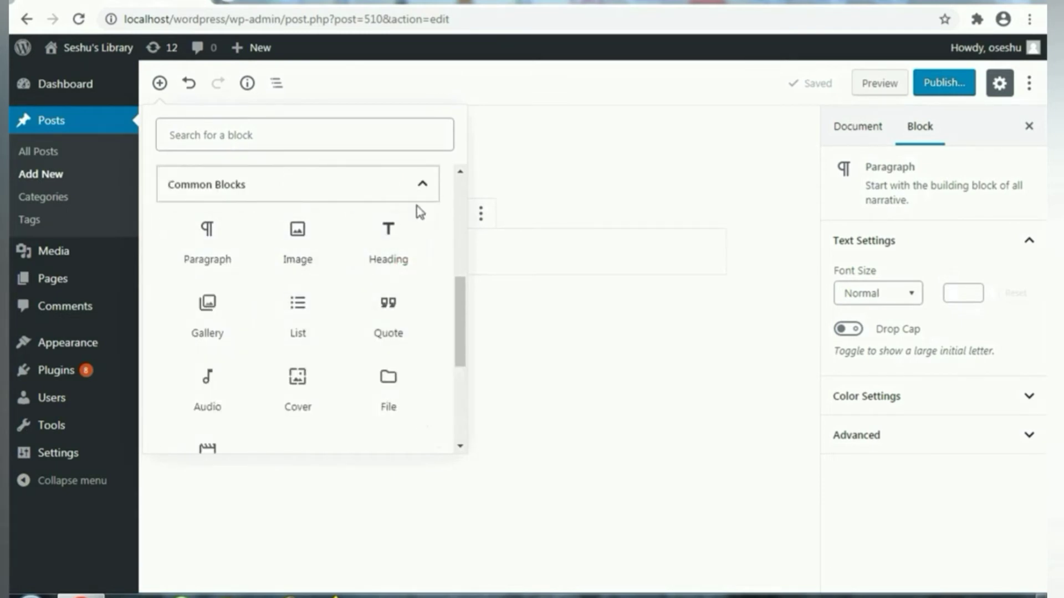
left_click(420, 185)
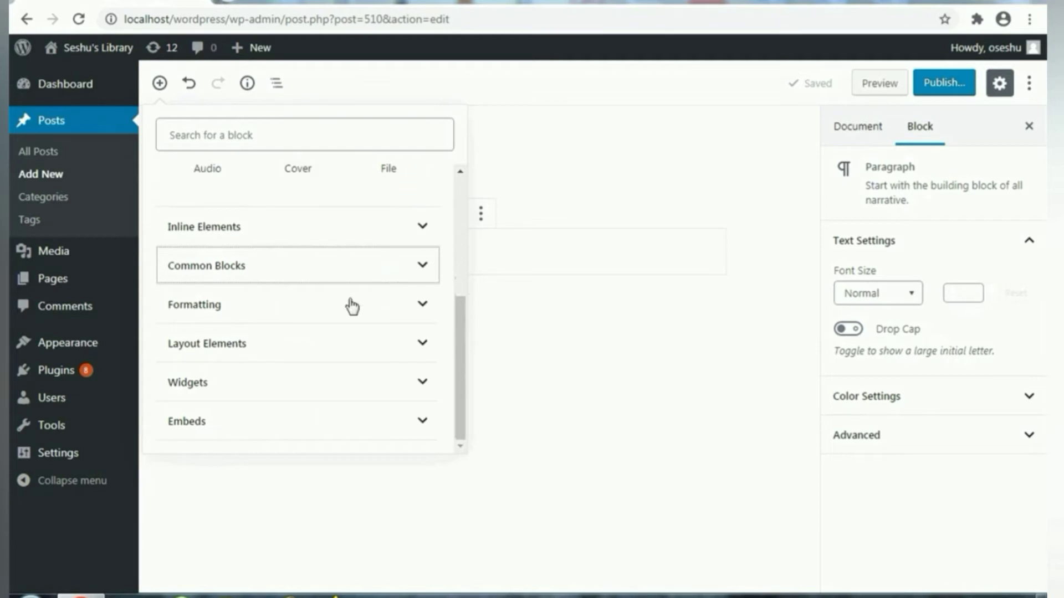
left_click(417, 308)
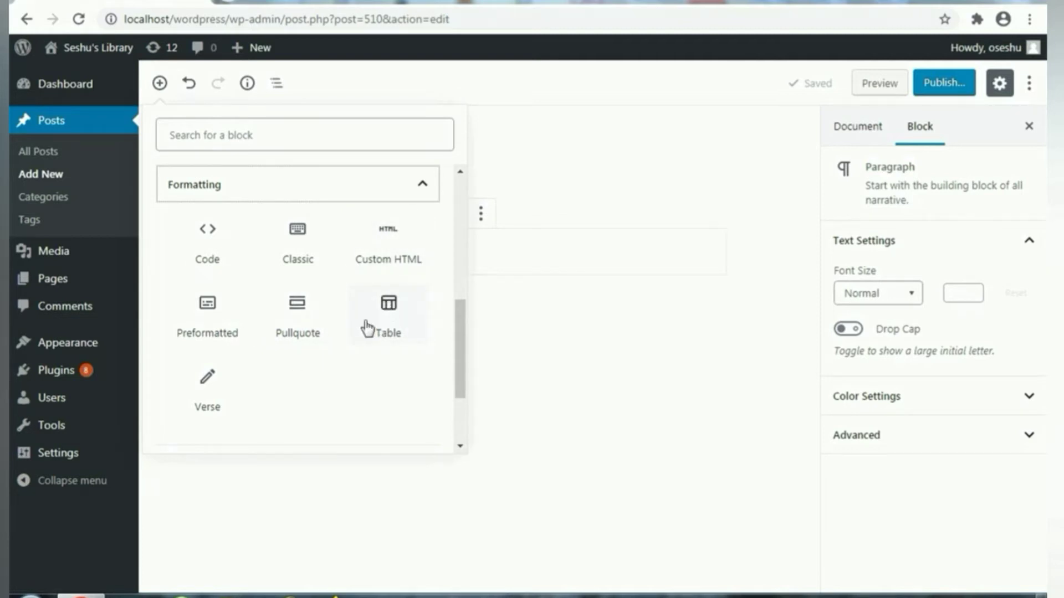
left_click(422, 189)
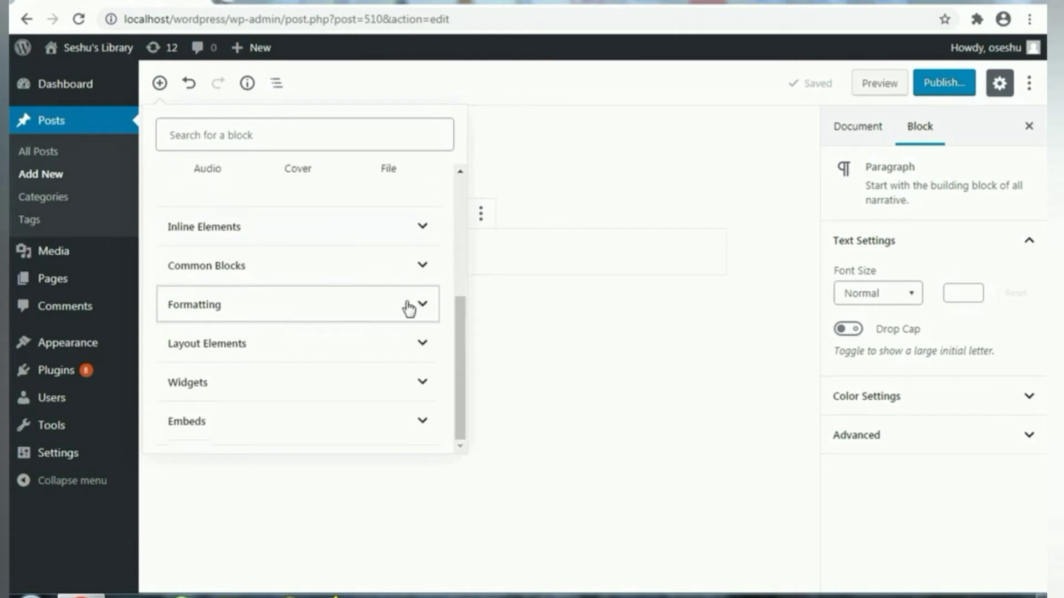
left_click(421, 347)
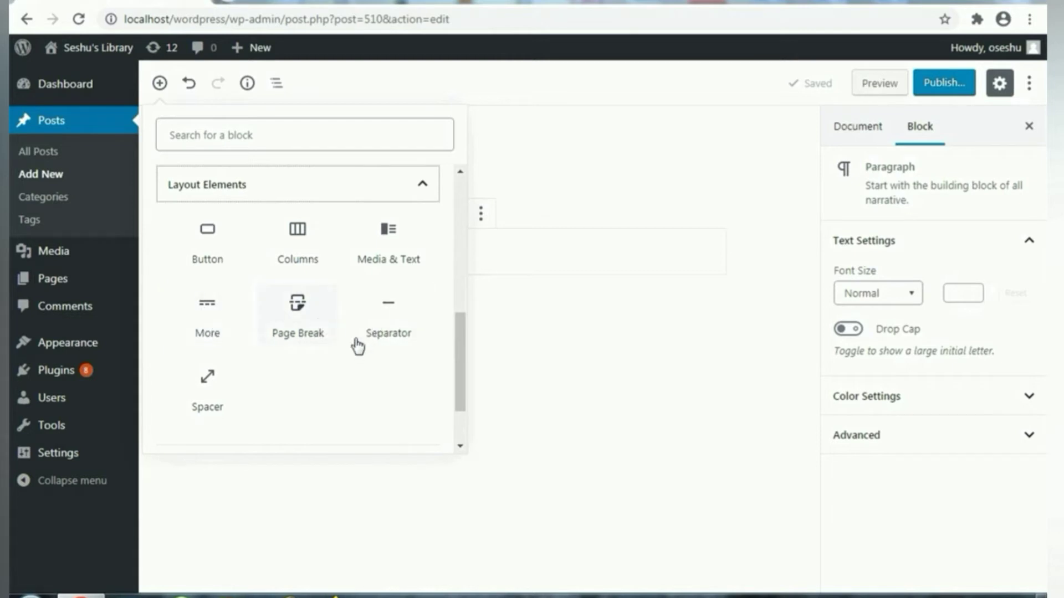
scroll(458, 324, "down", 2)
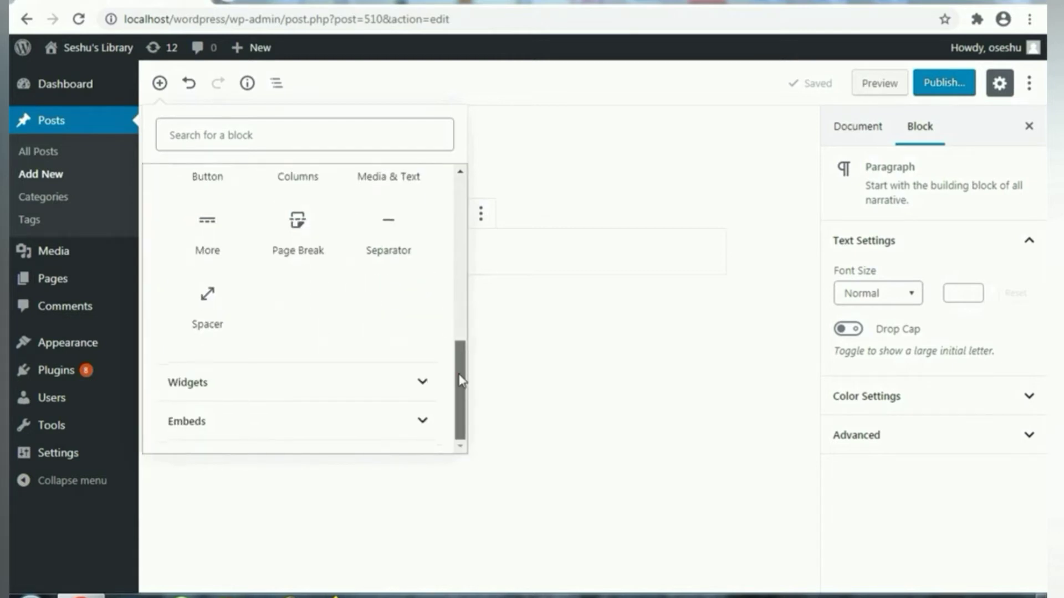
left_click(417, 382)
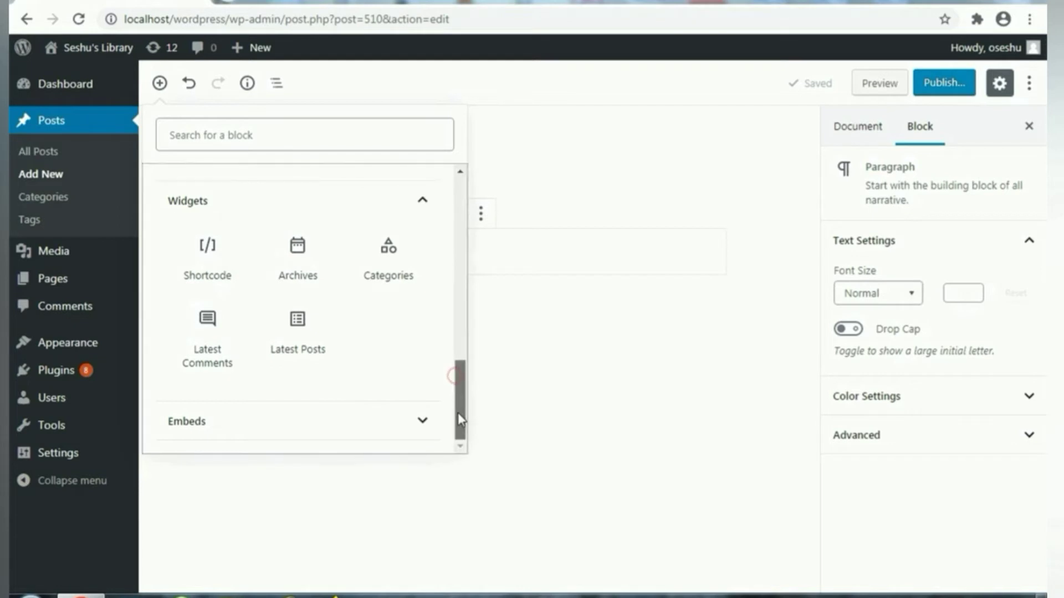
left_click(423, 422)
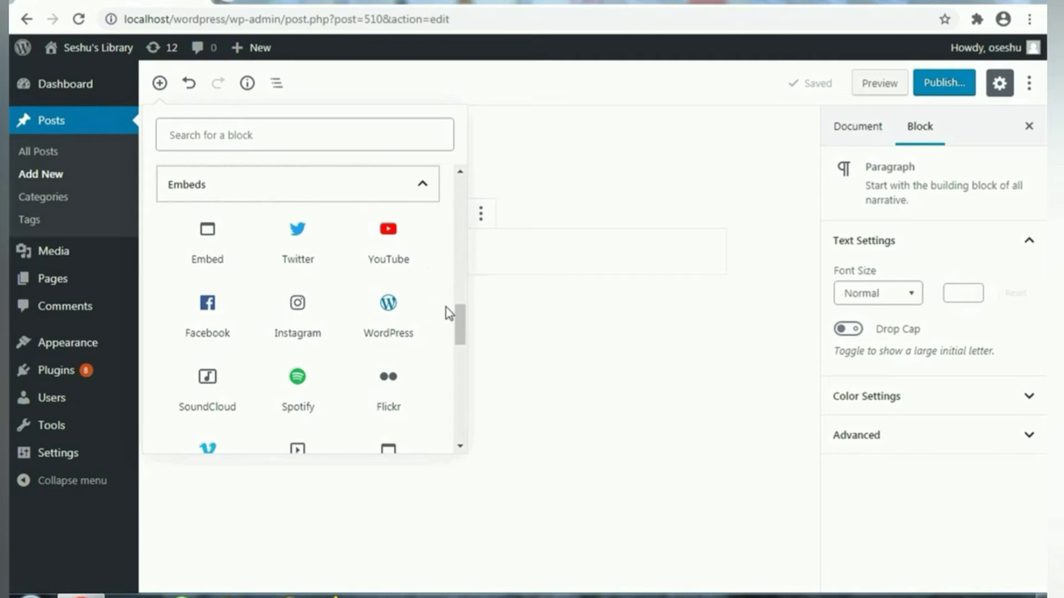
left_click_drag(459, 320, 458, 172)
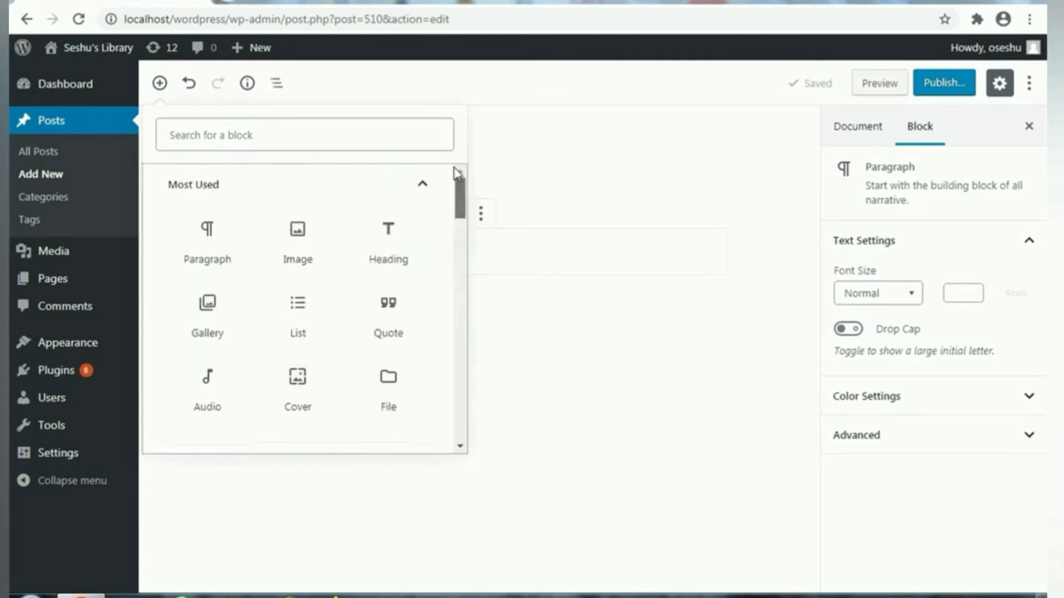
left_click(160, 84)
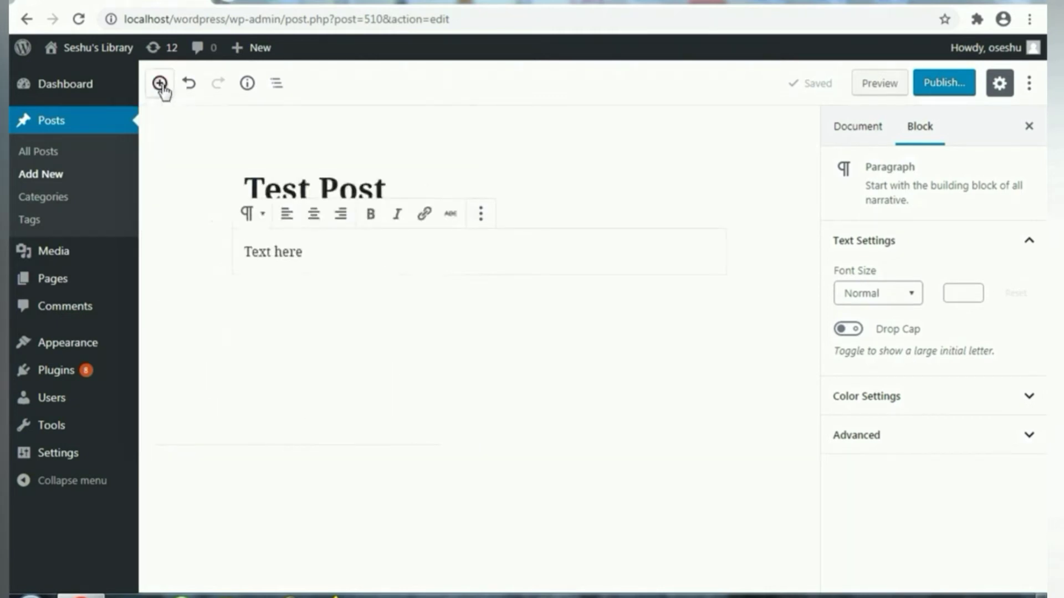
Step: Examine the post's visibility choices, publish date calendar and post format options in the document settings
left_click(357, 292)
left_click(421, 190)
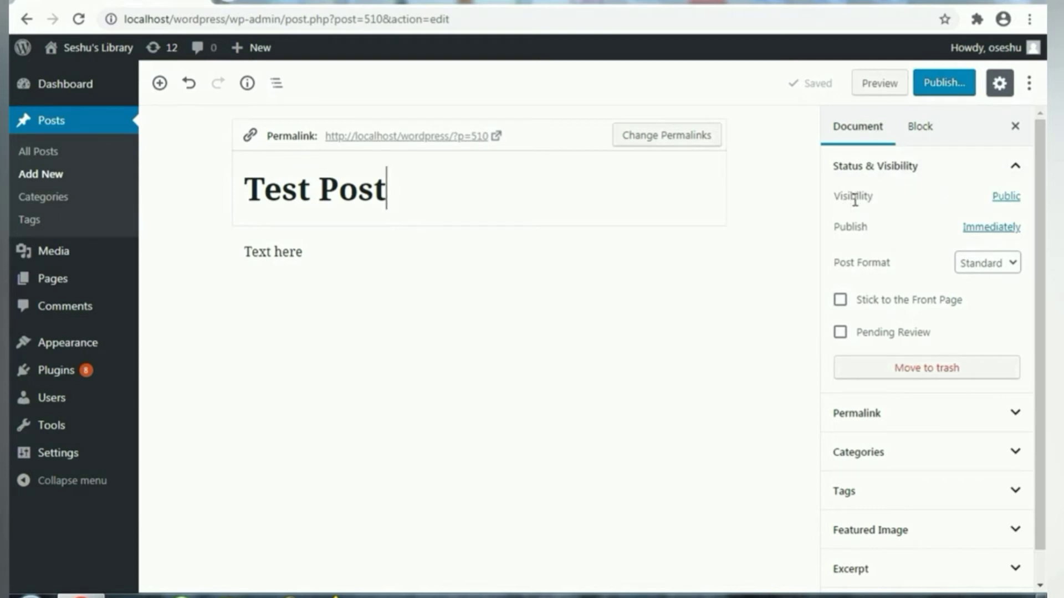
left_click(1004, 198)
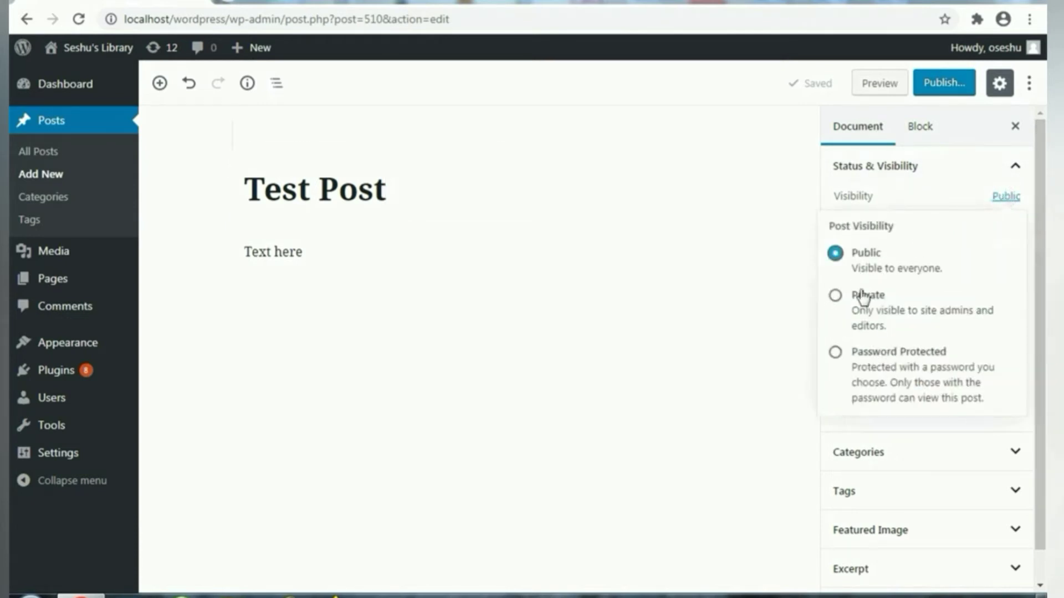
left_click(1001, 201)
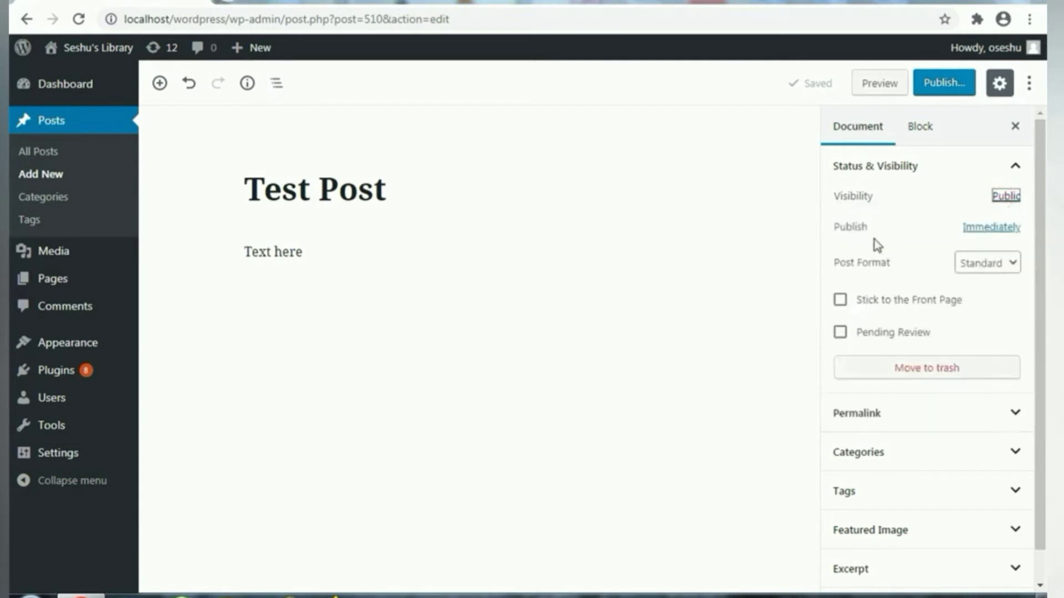
left_click(986, 230)
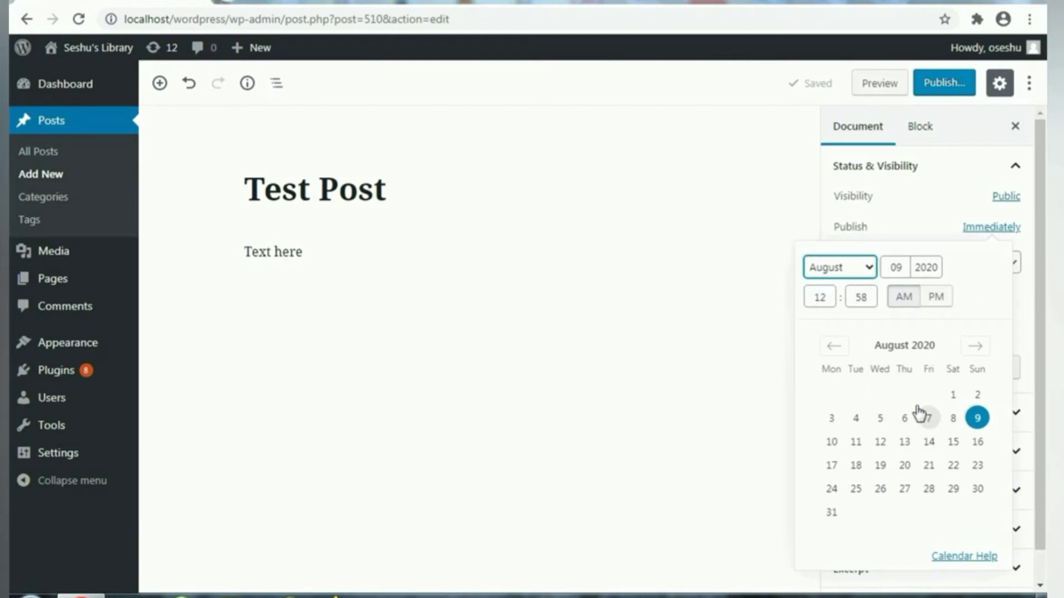
left_click(990, 234)
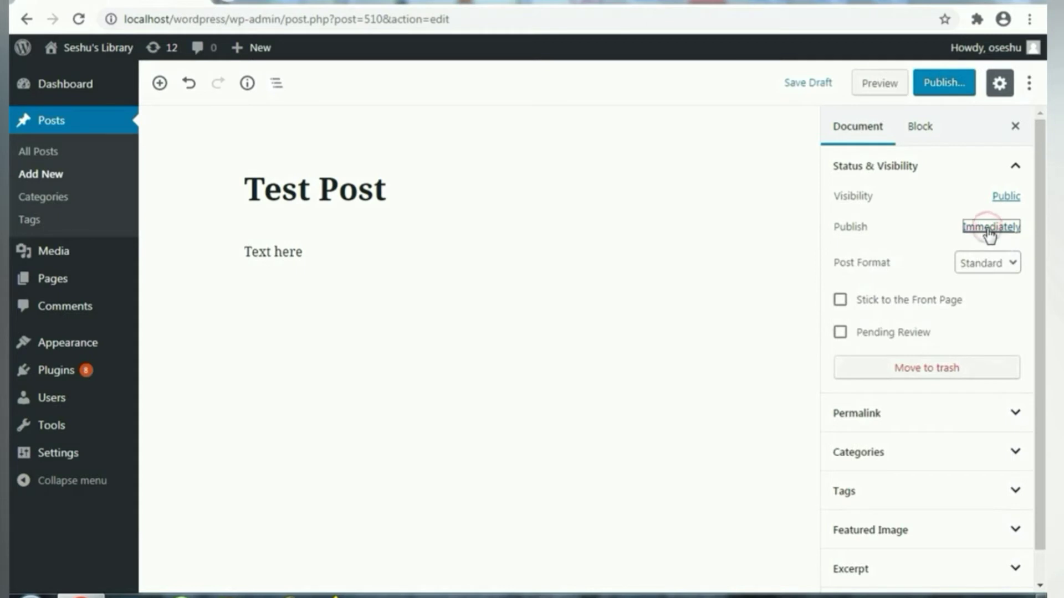
left_click(1016, 266)
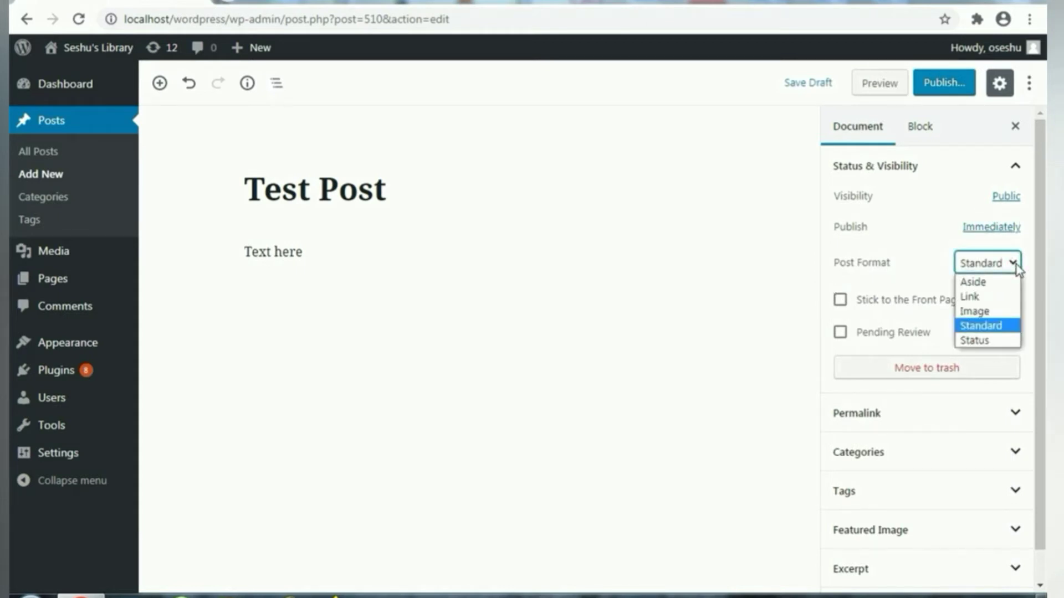
left_click(1017, 268)
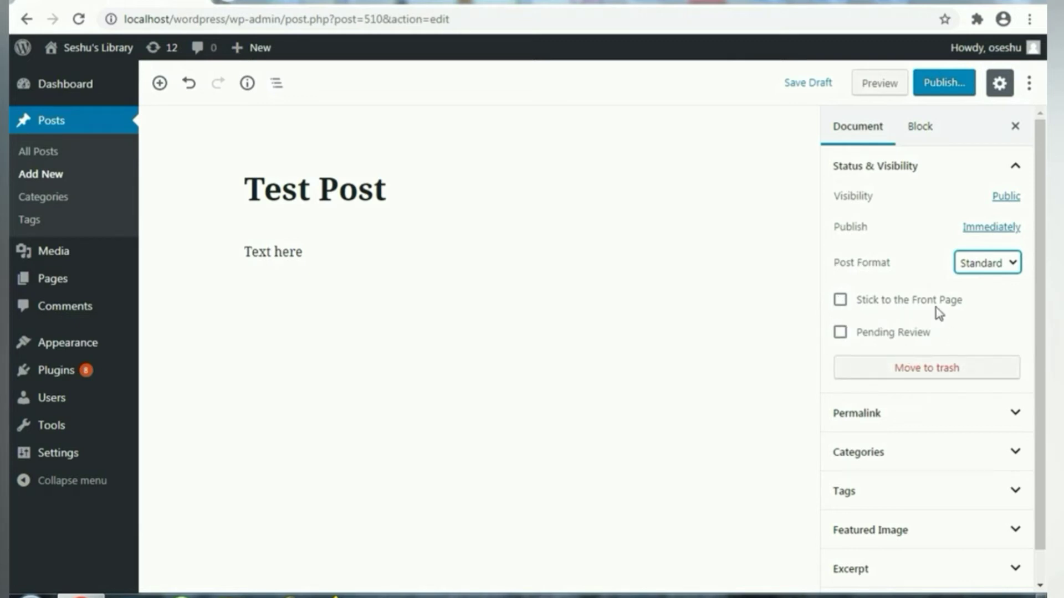
Step: Examine the post's Permalink, Categories and Tags settings, including the list of available categories
scroll(945, 375, "down", 1)
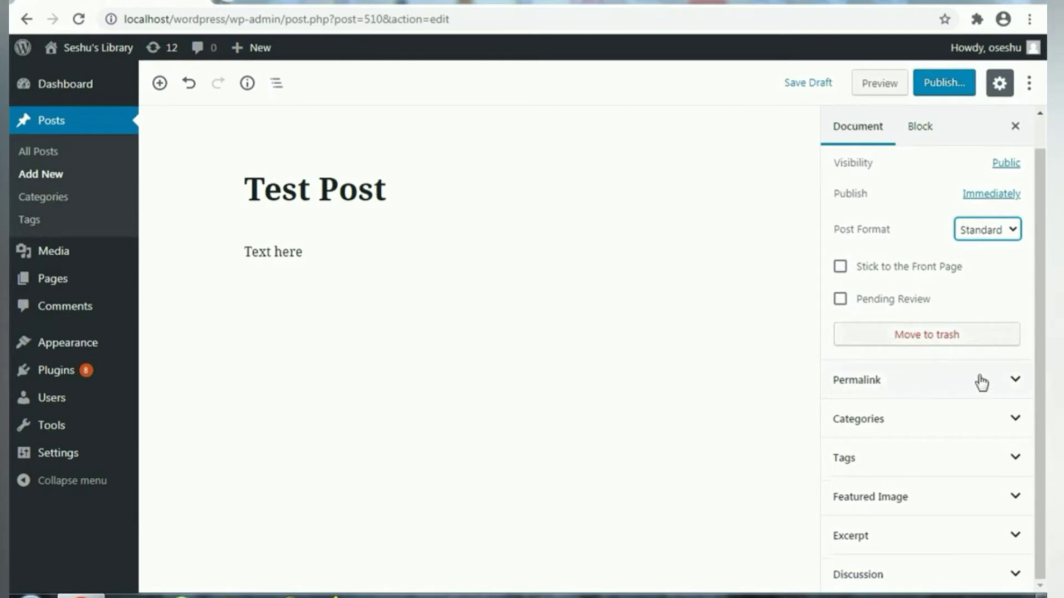
left_click(1013, 384)
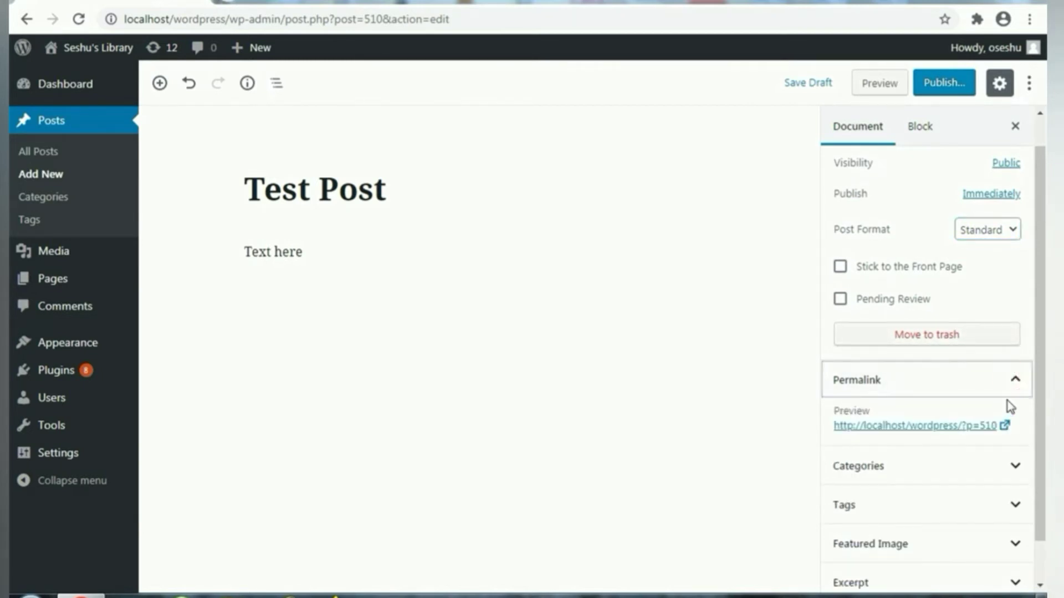
scroll(981, 398, "down", 1)
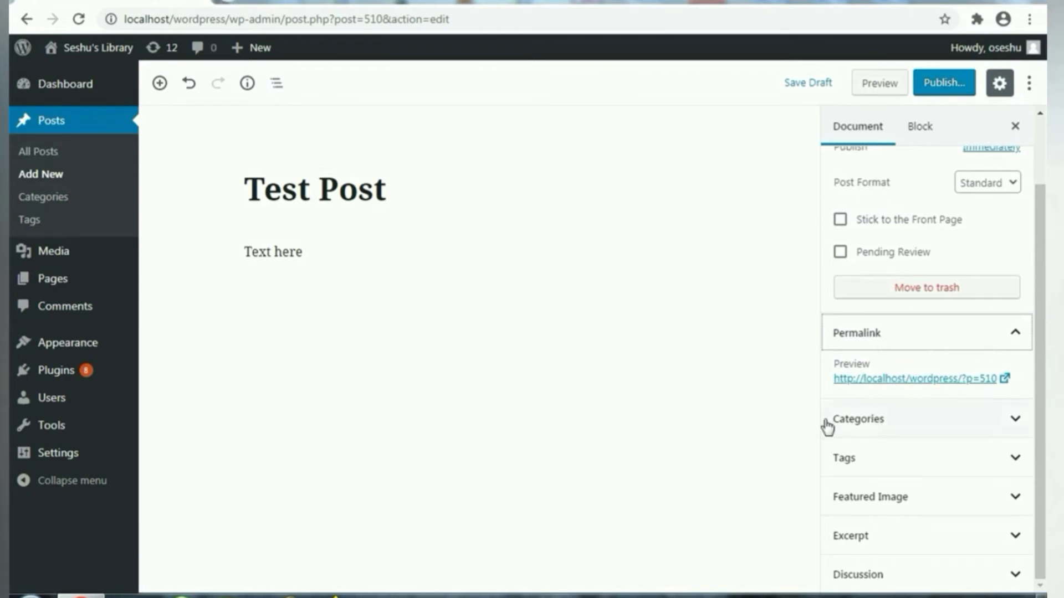
left_click(1006, 333)
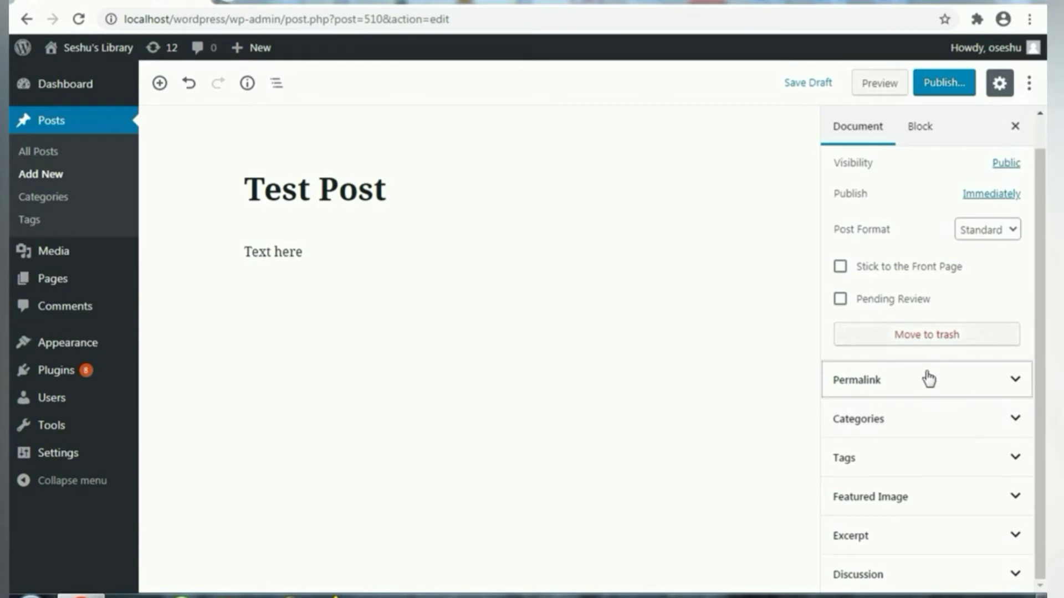
left_click(907, 423)
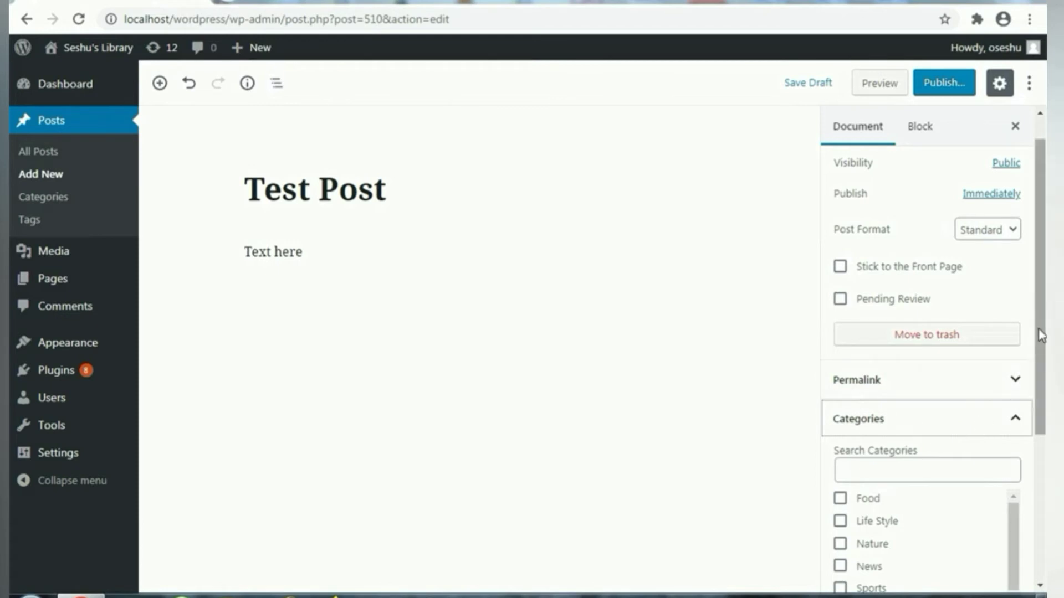
left_click_drag(1036, 334, 1046, 480)
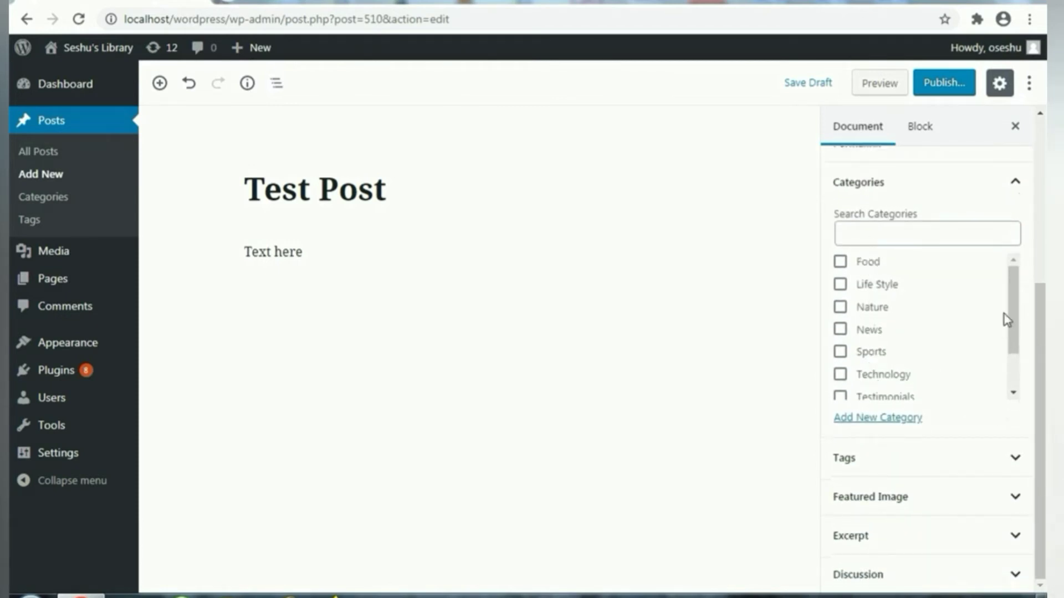
scroll(1007, 320, "down", 2)
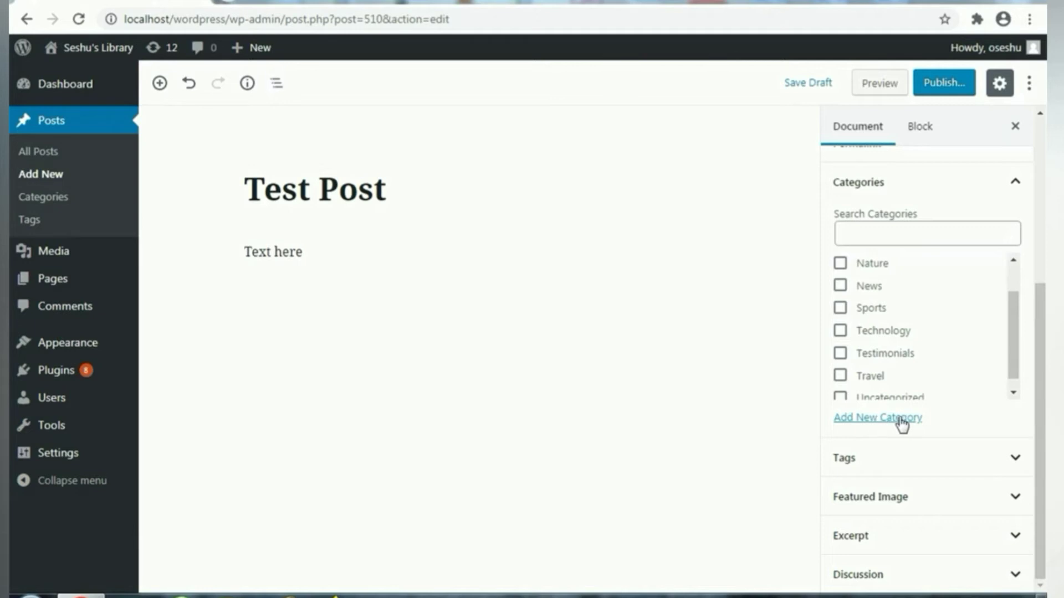
left_click(1013, 182)
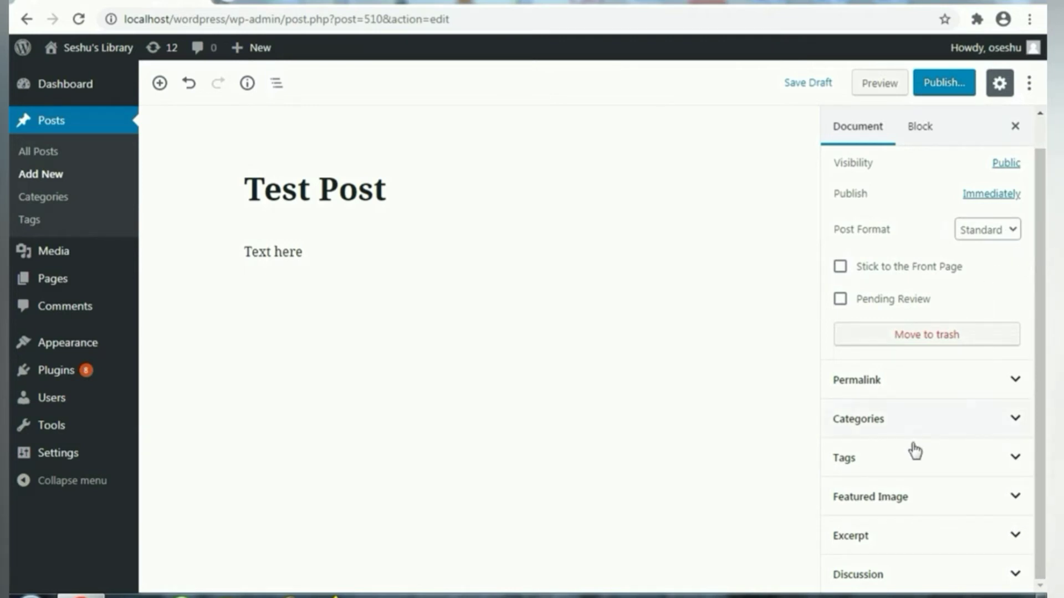
left_click(865, 466)
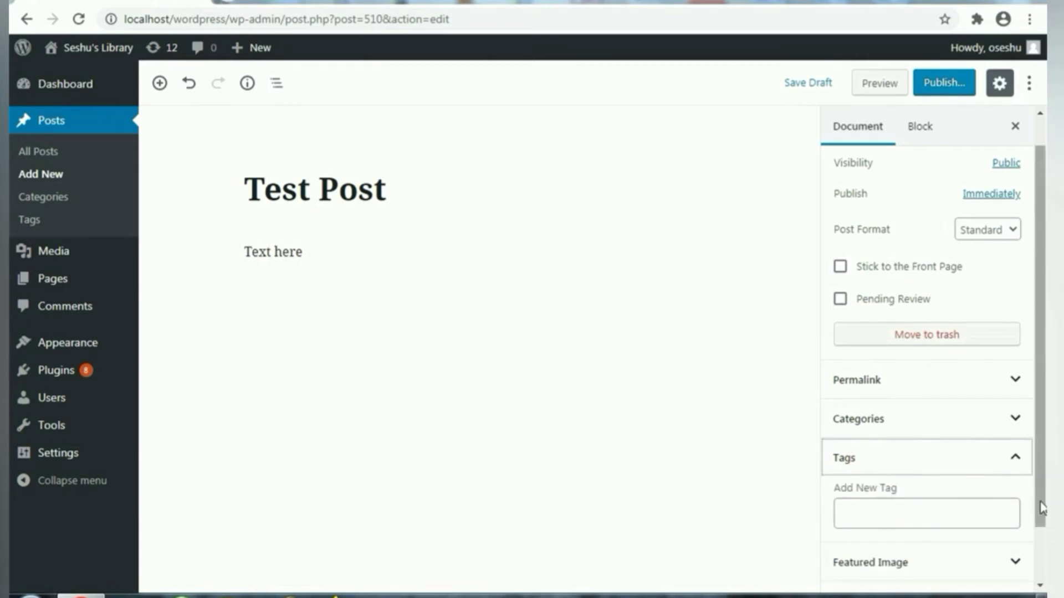
scroll(1038, 504, "down", 1)
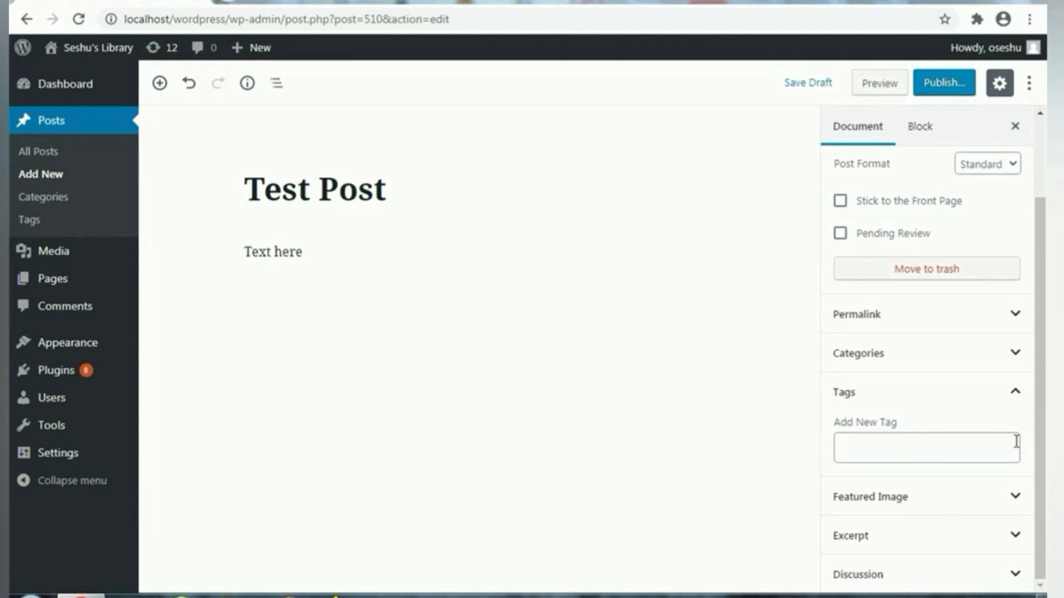
left_click(1014, 394)
Step: Open the media library for choosing the post's featured image
left_click(912, 505)
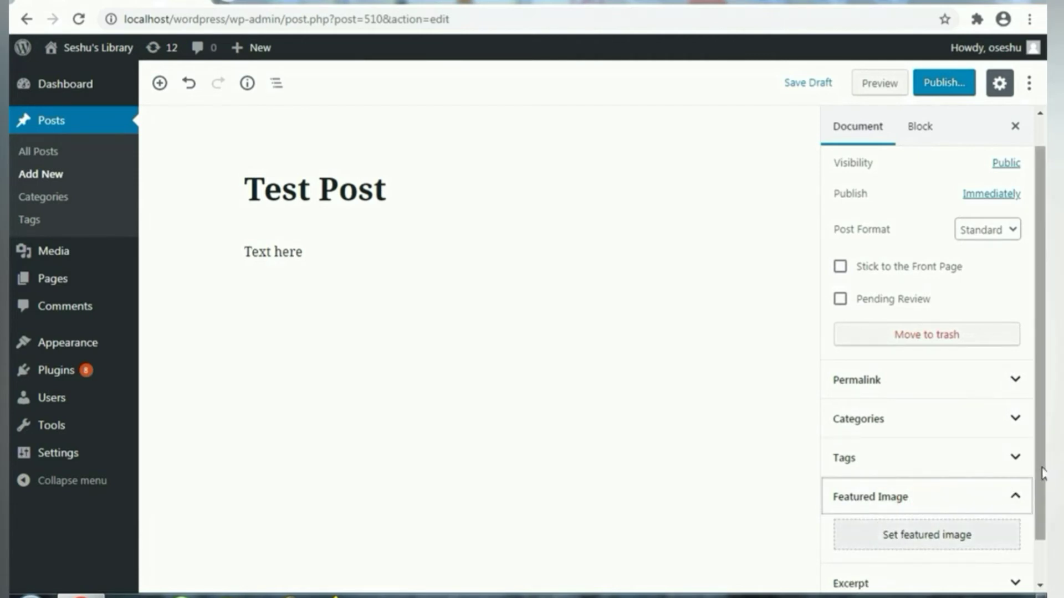
scroll(1039, 473, "down", 1)
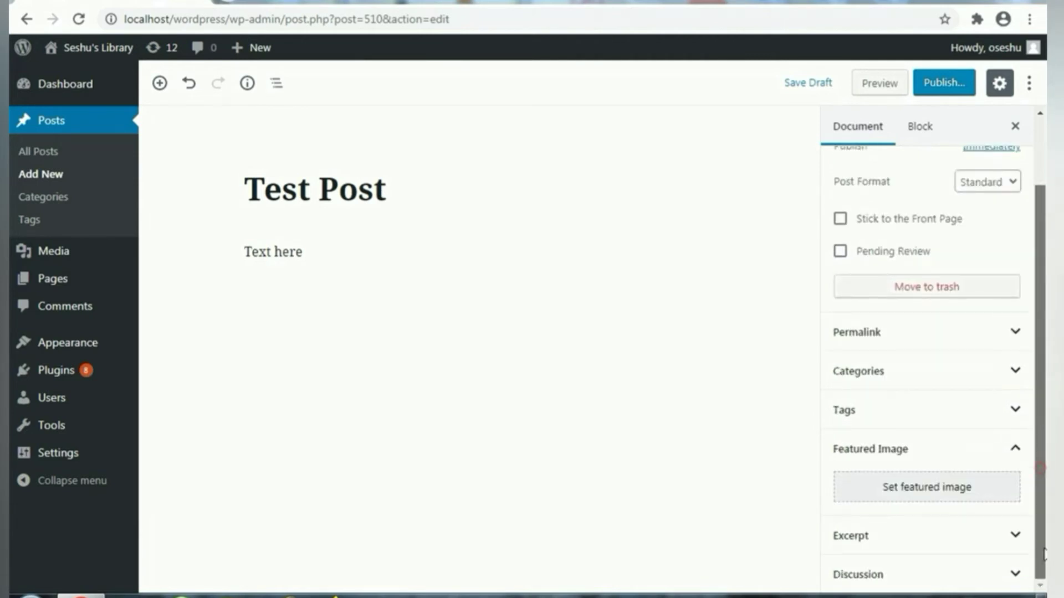
left_click(921, 495)
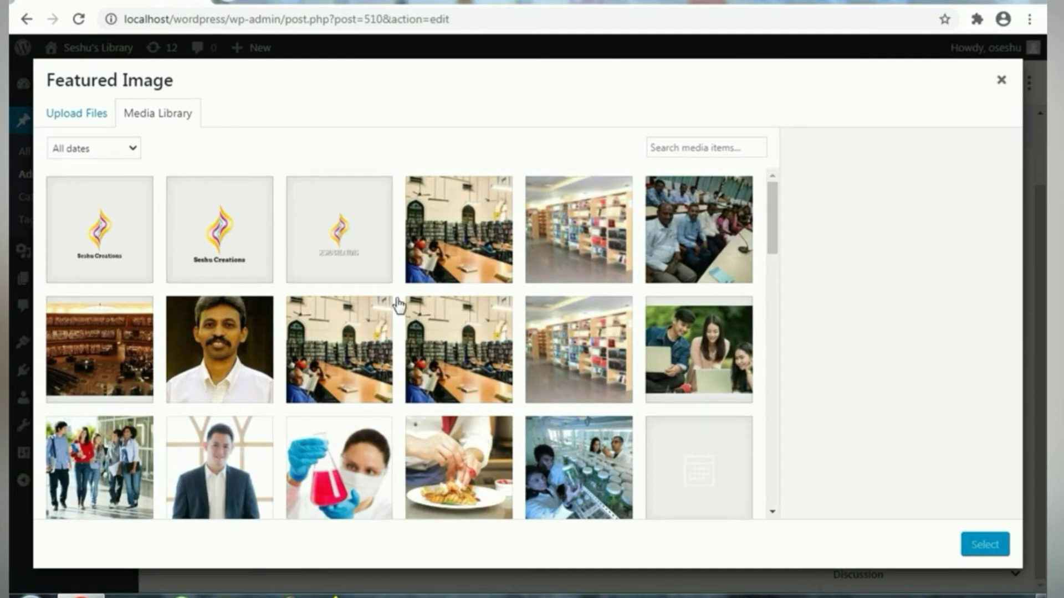
left_click(73, 118)
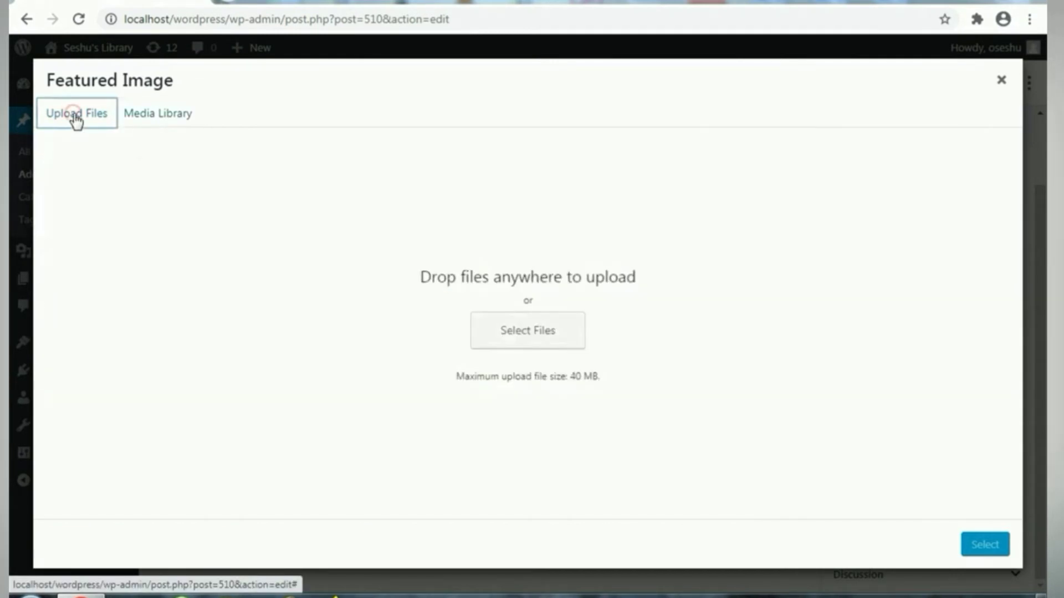
left_click(511, 342)
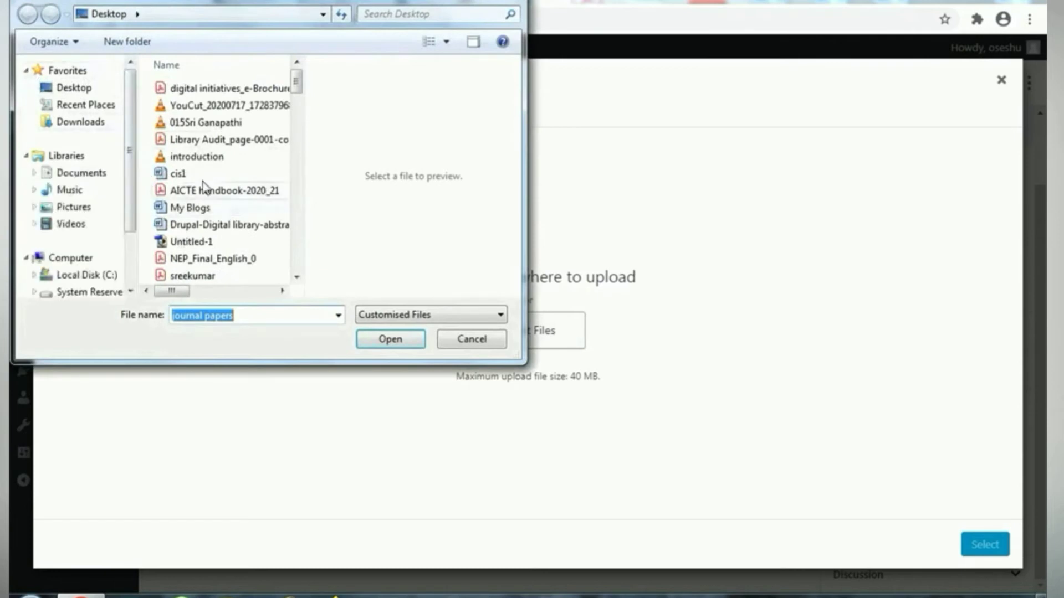
left_click_drag(297, 87, 296, 133)
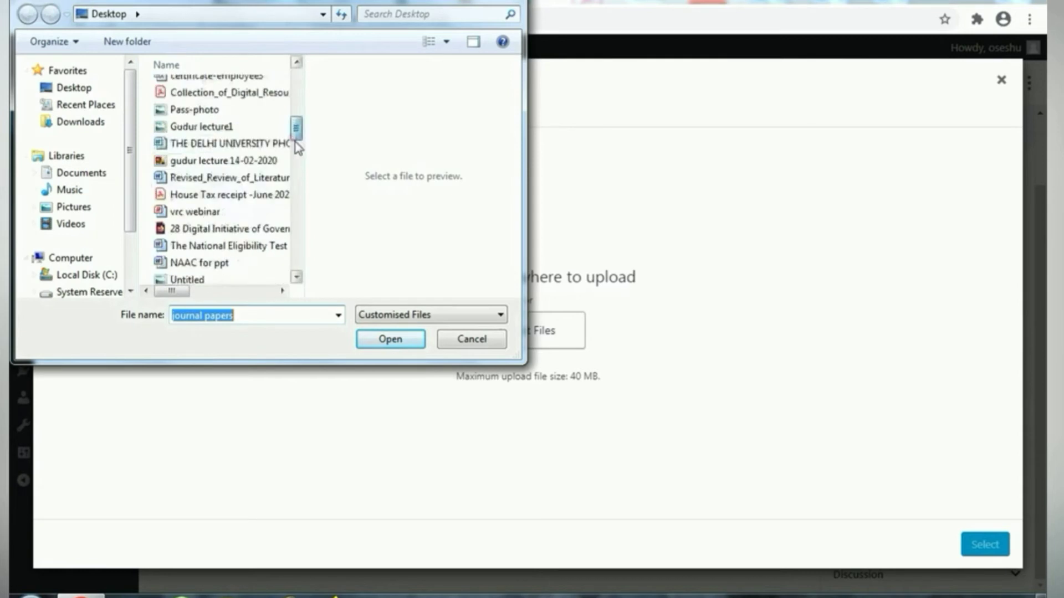
left_click(193, 280)
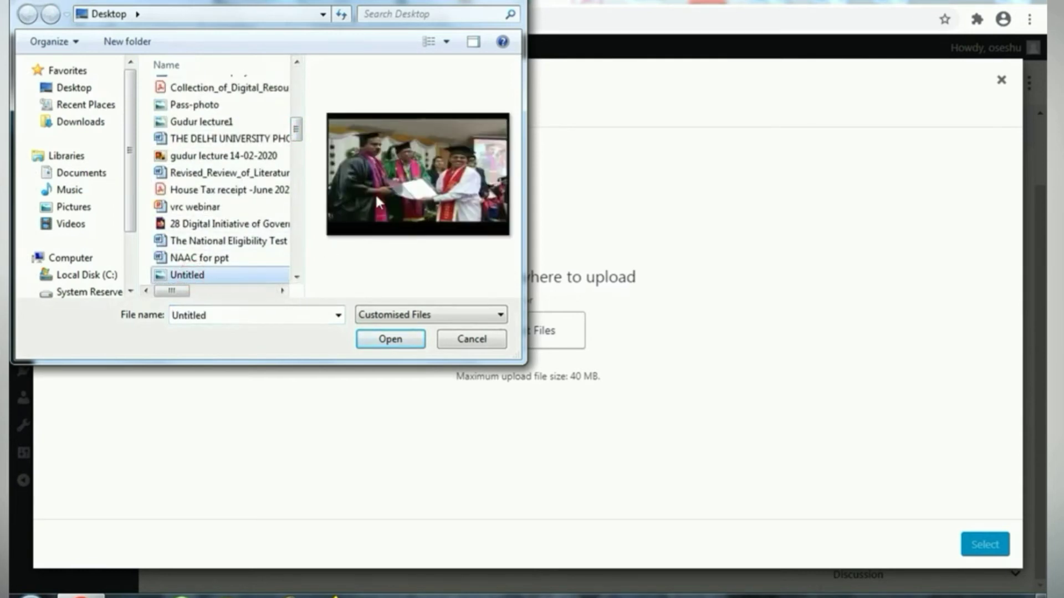
left_click(470, 339)
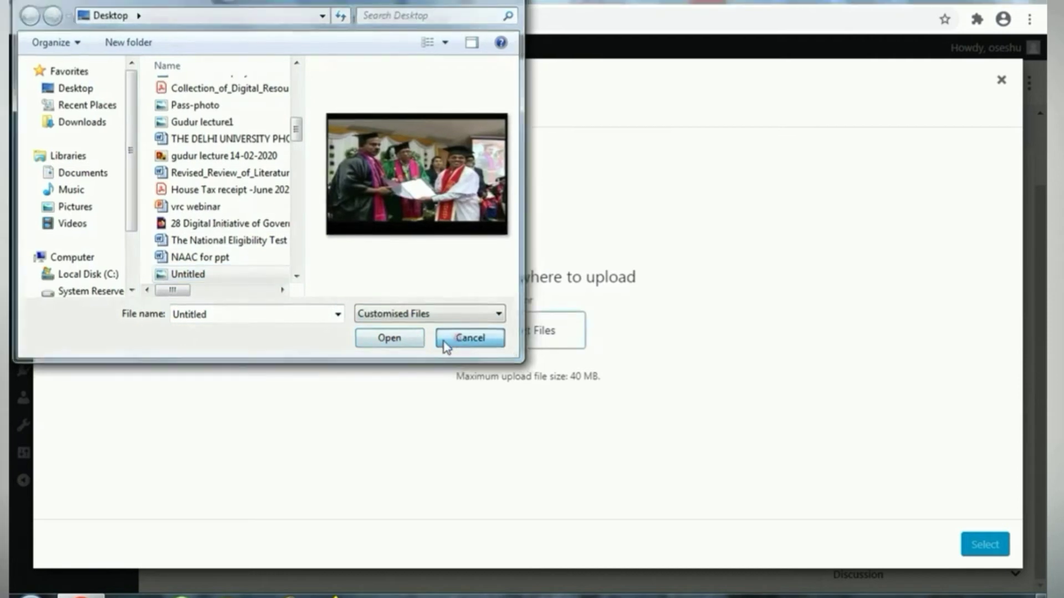
Step: Set images-2.jpg from the media library as the post's featured image and remove it again
left_click(150, 118)
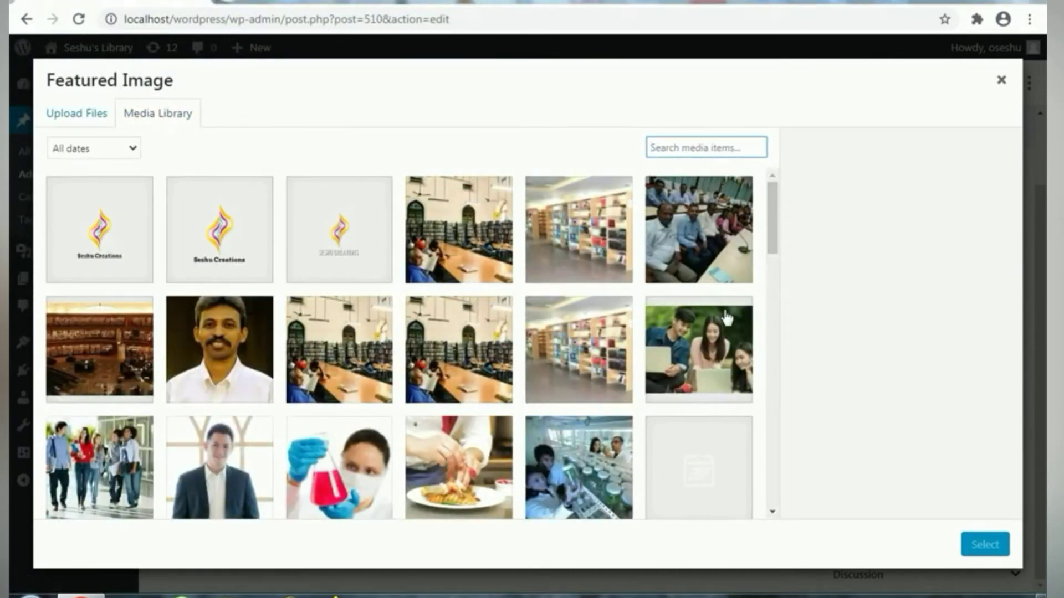
left_click(466, 243)
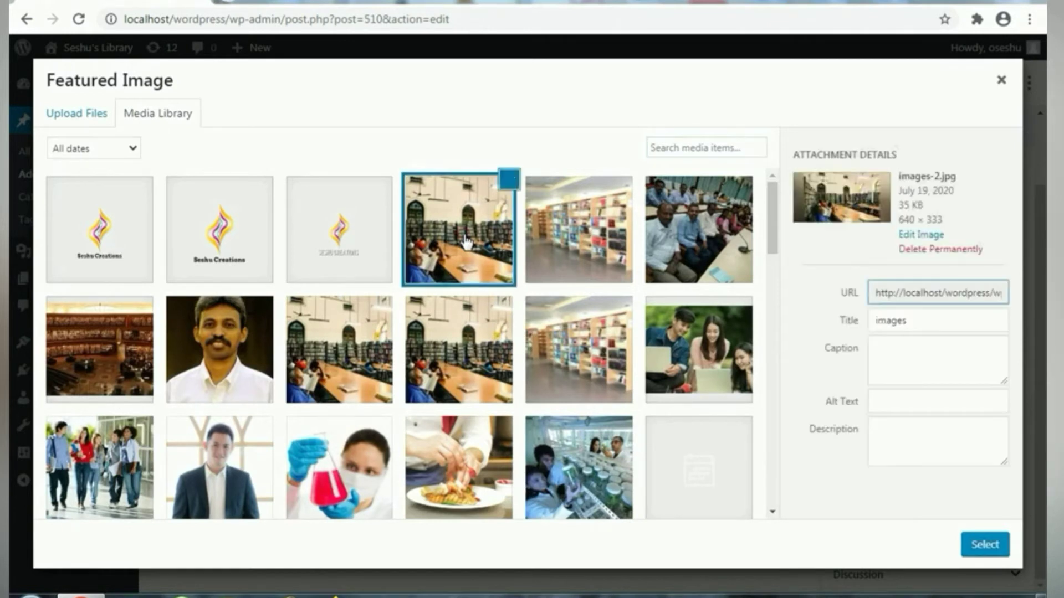
left_click(969, 554)
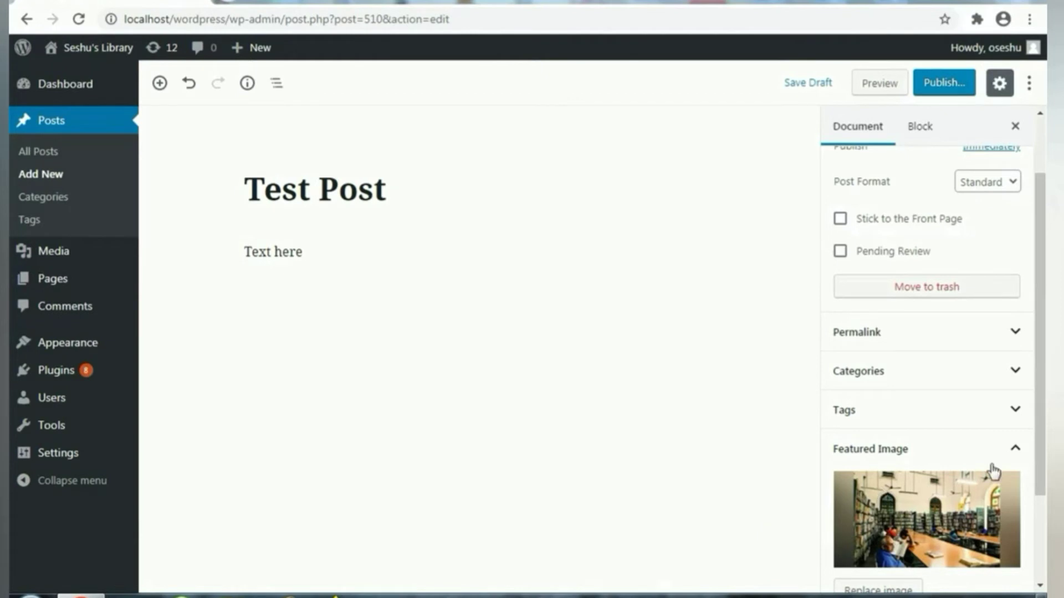
left_click_drag(1035, 424, 967, 531)
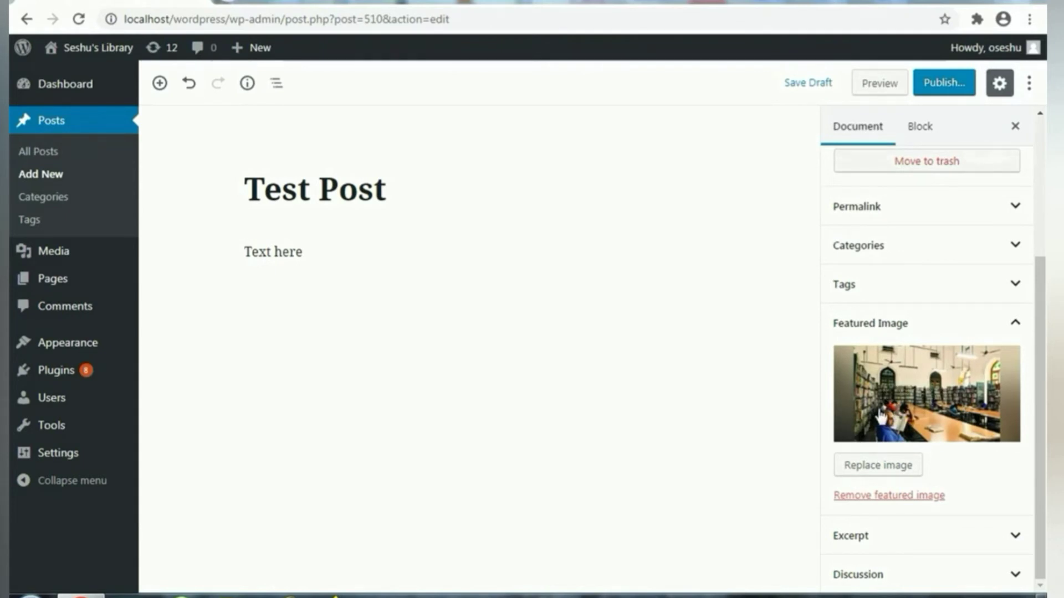
left_click(902, 496)
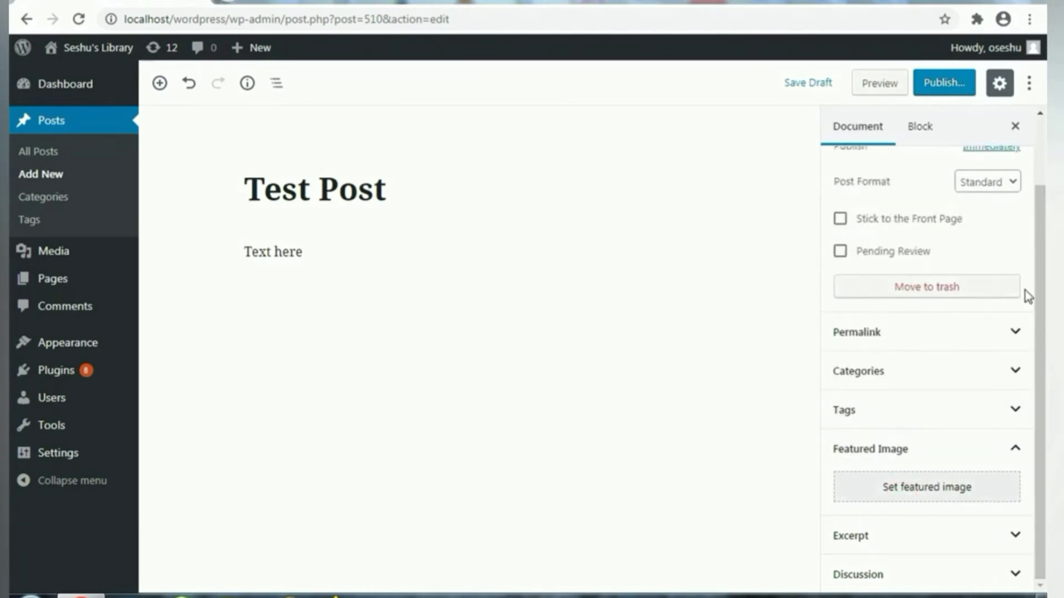
Step: Examine the post's Excerpt field and the Discussion options for comments, pingbacks and trackbacks
left_click(858, 538)
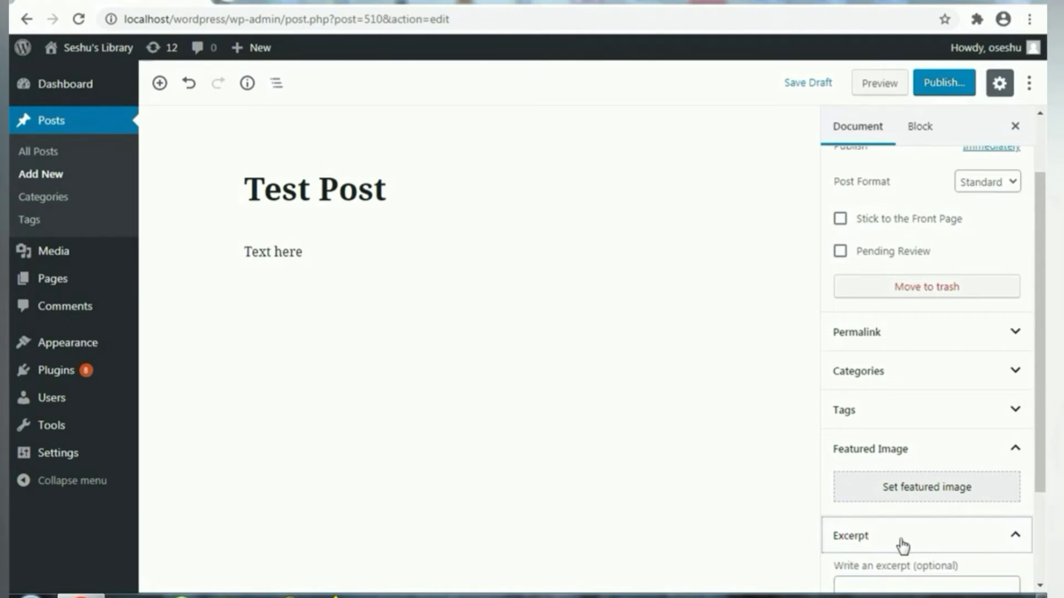
left_click_drag(1040, 452, 1040, 539)
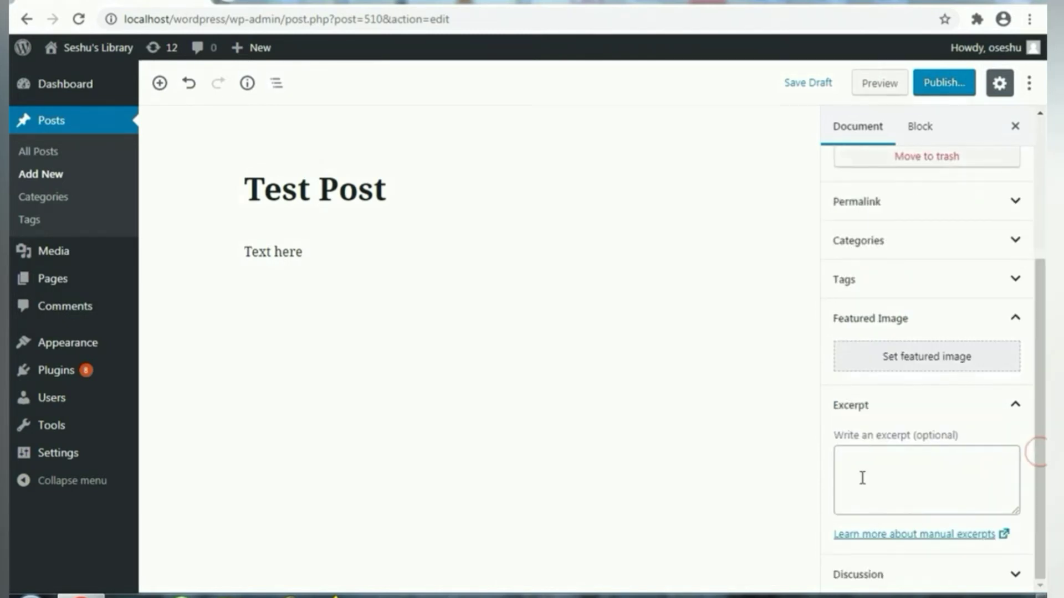
left_click(941, 457)
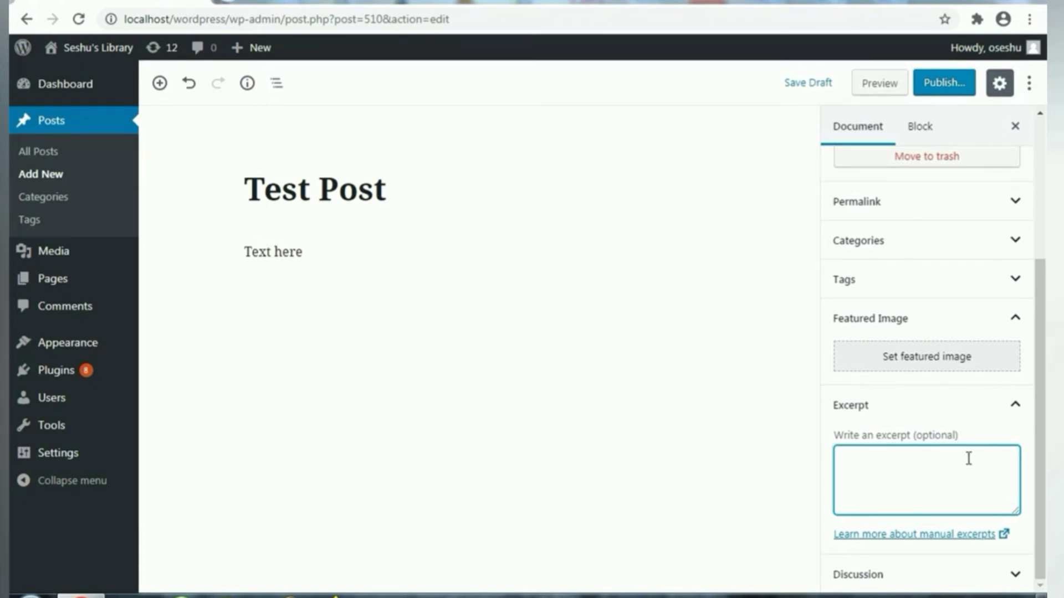
left_click(1016, 409)
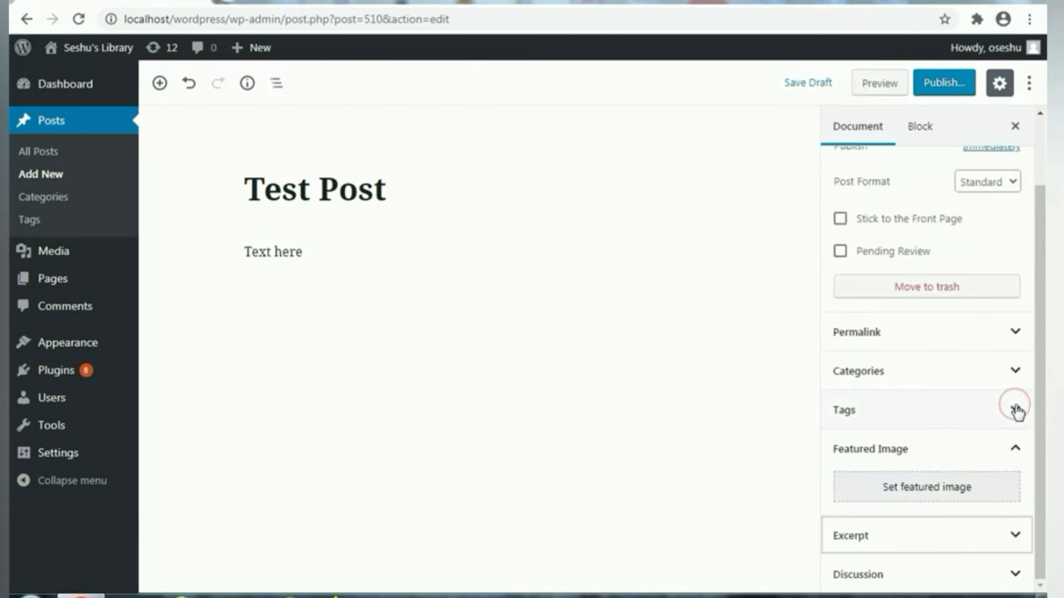
left_click(881, 574)
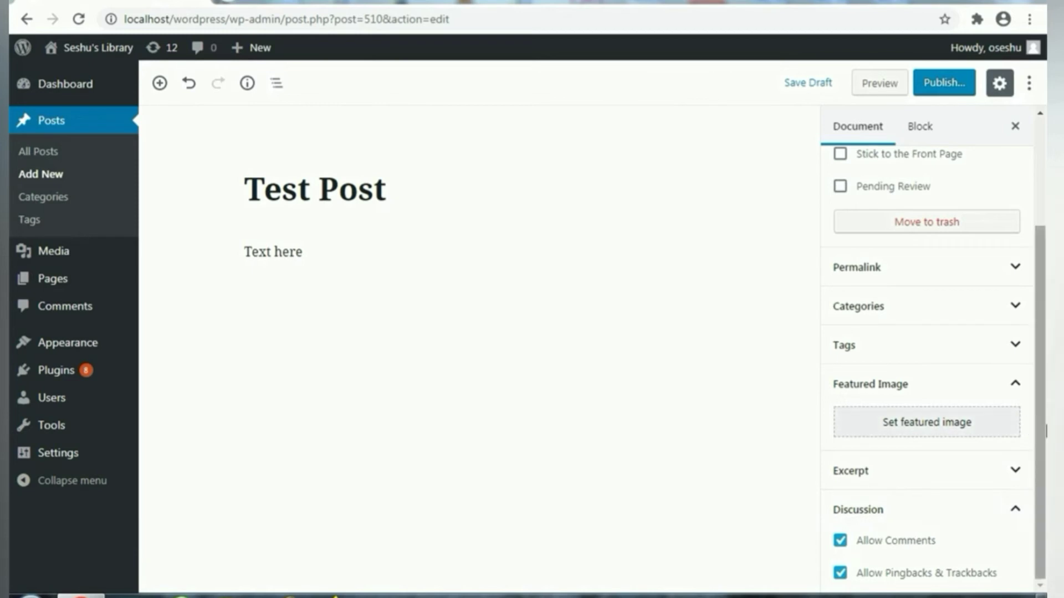
Step: Insert an Image block below the "Text here" paragraph with images-2.jpg from the media library, followed by an empty paragraph
left_click_drag(1041, 424, 1035, 245)
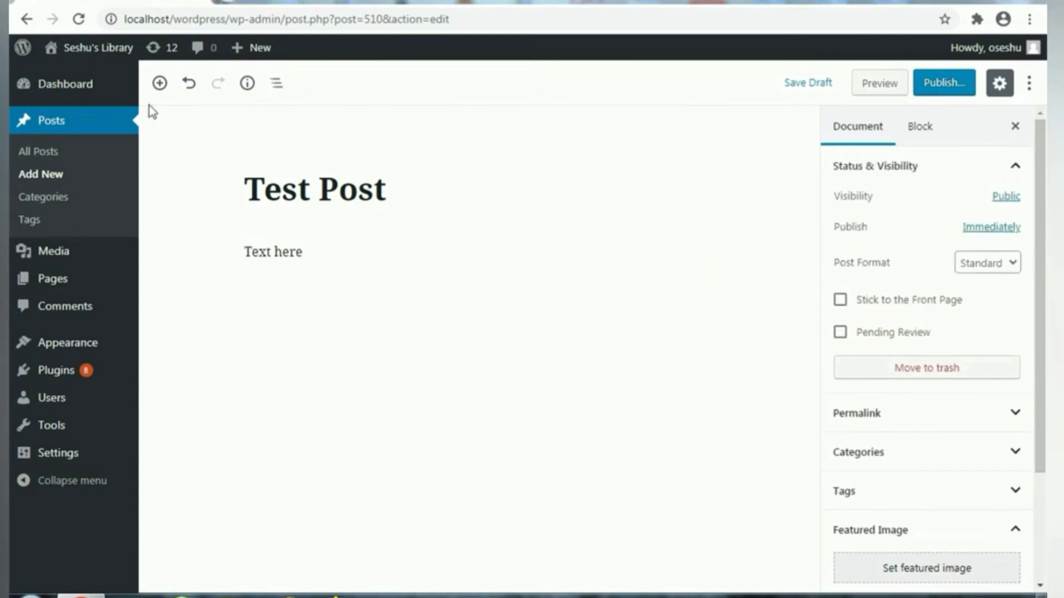
left_click(160, 84)
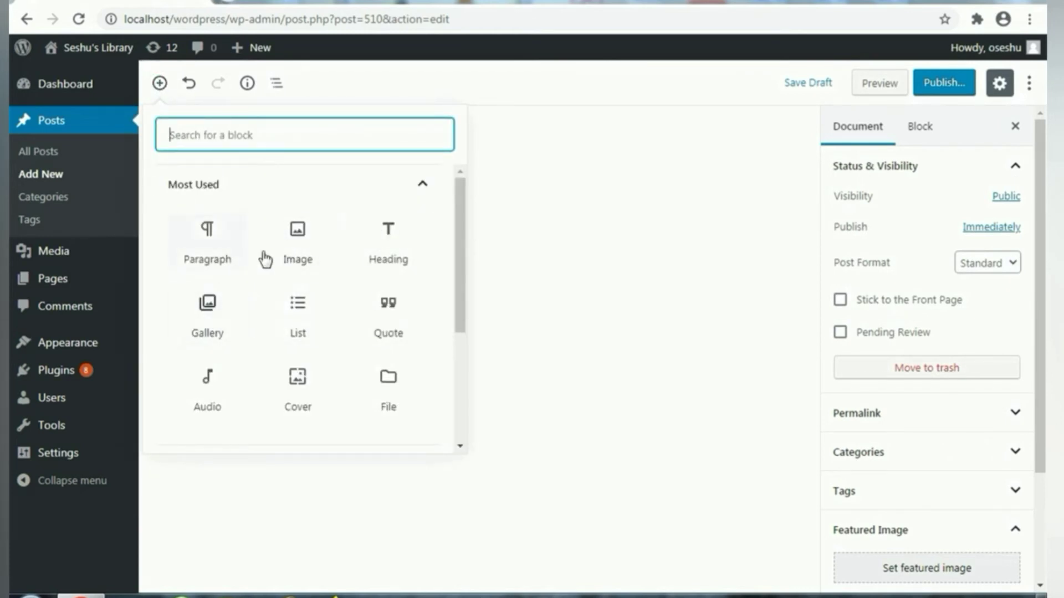
left_click(302, 237)
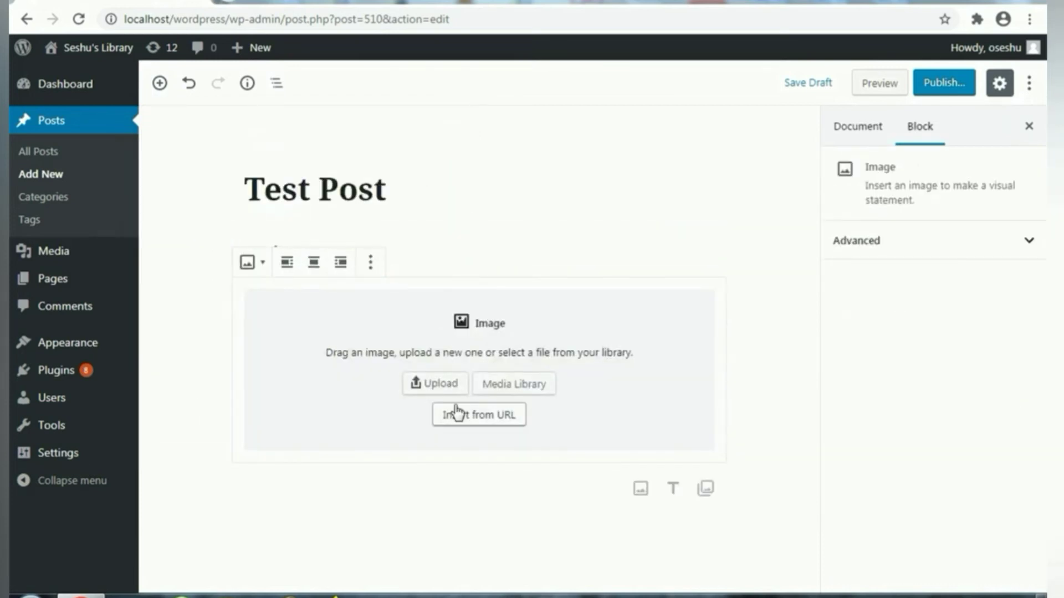
left_click(521, 394)
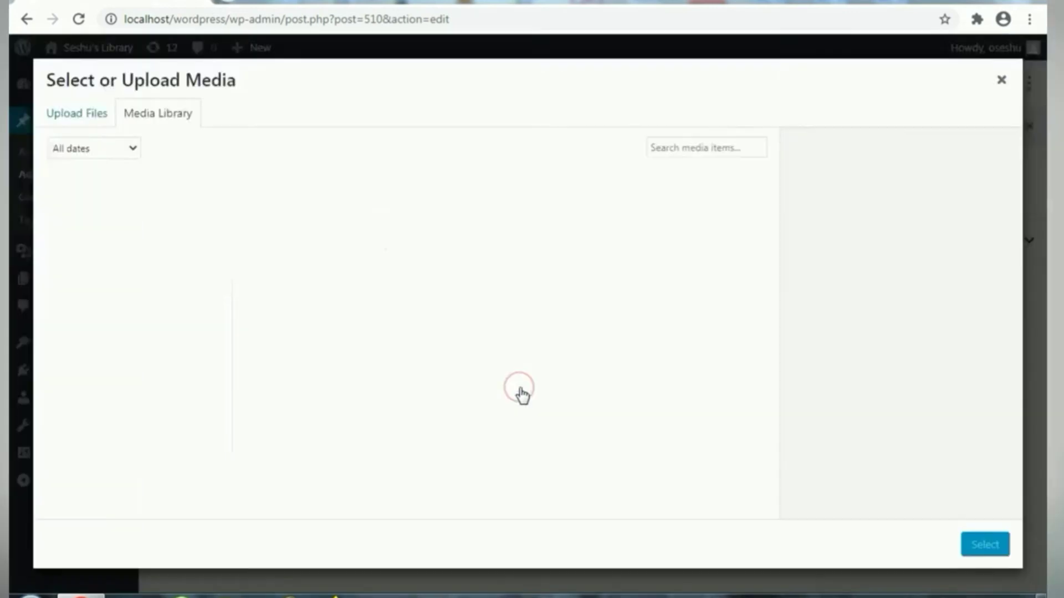
left_click(454, 260)
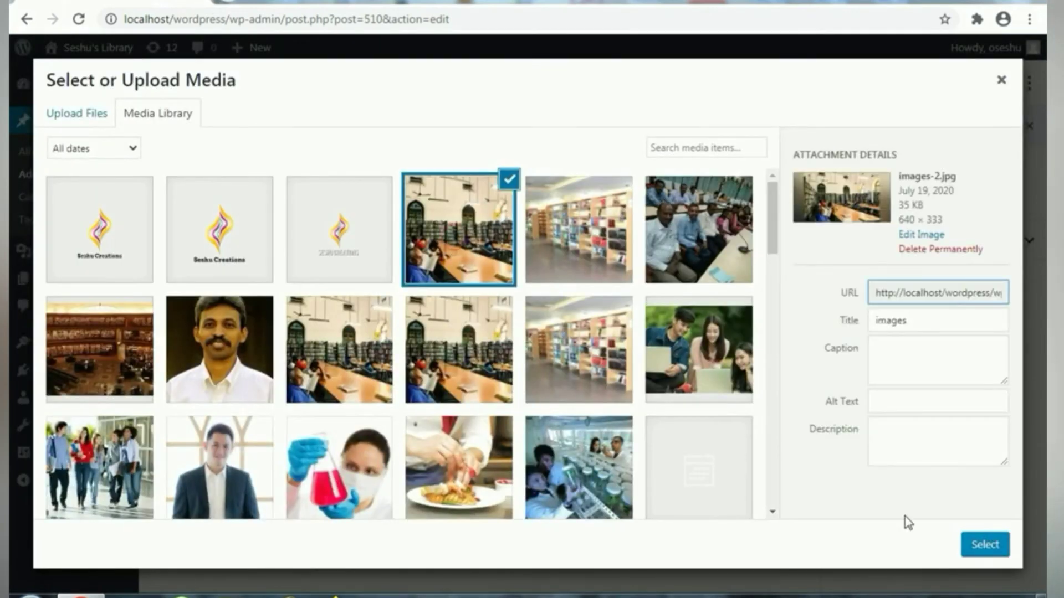
left_click(978, 547)
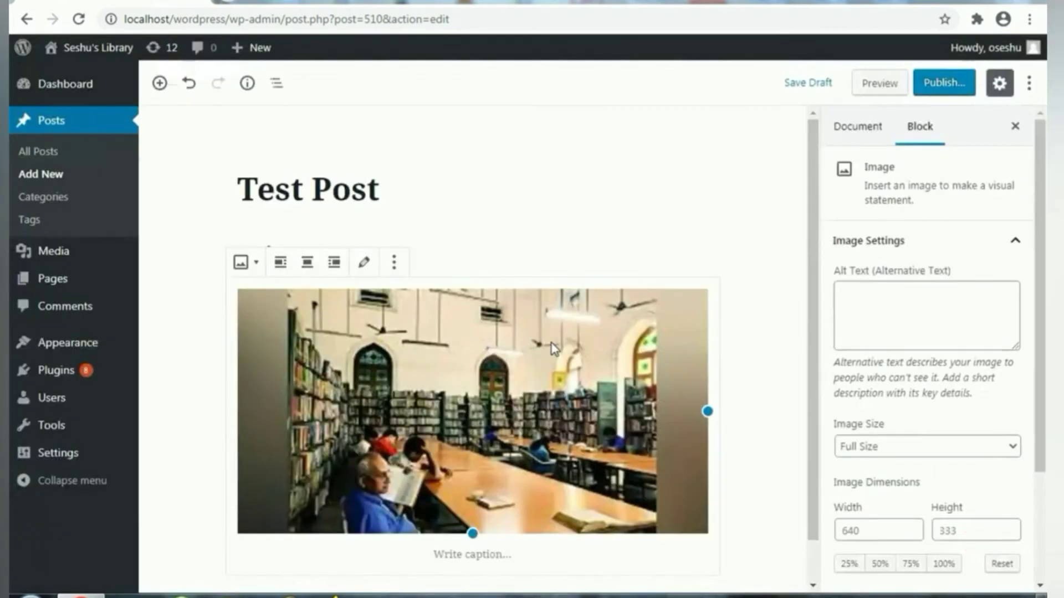
scroll(555, 362, "down", 1)
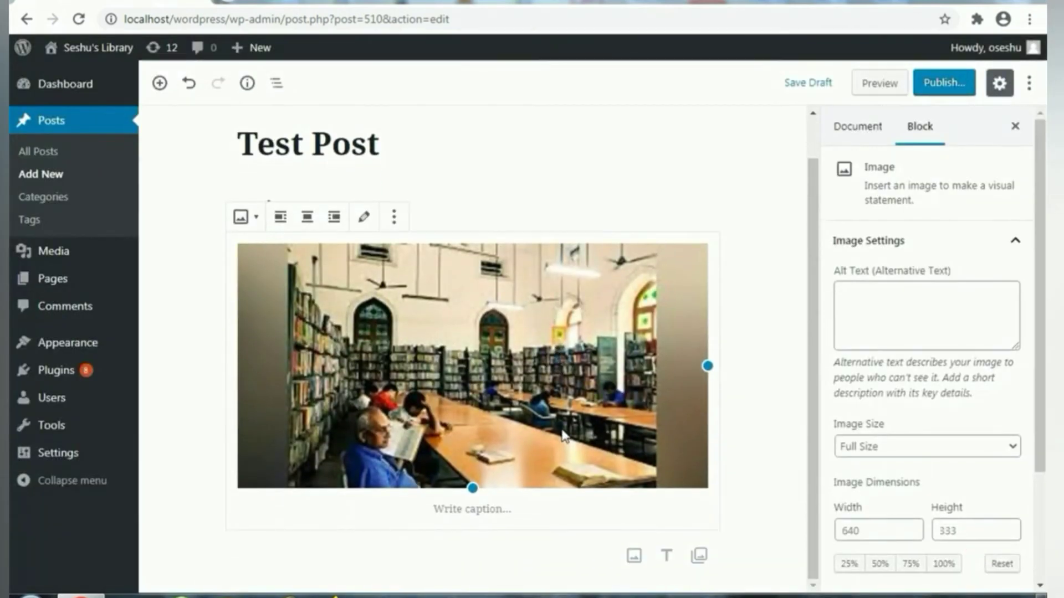
left_click(449, 511)
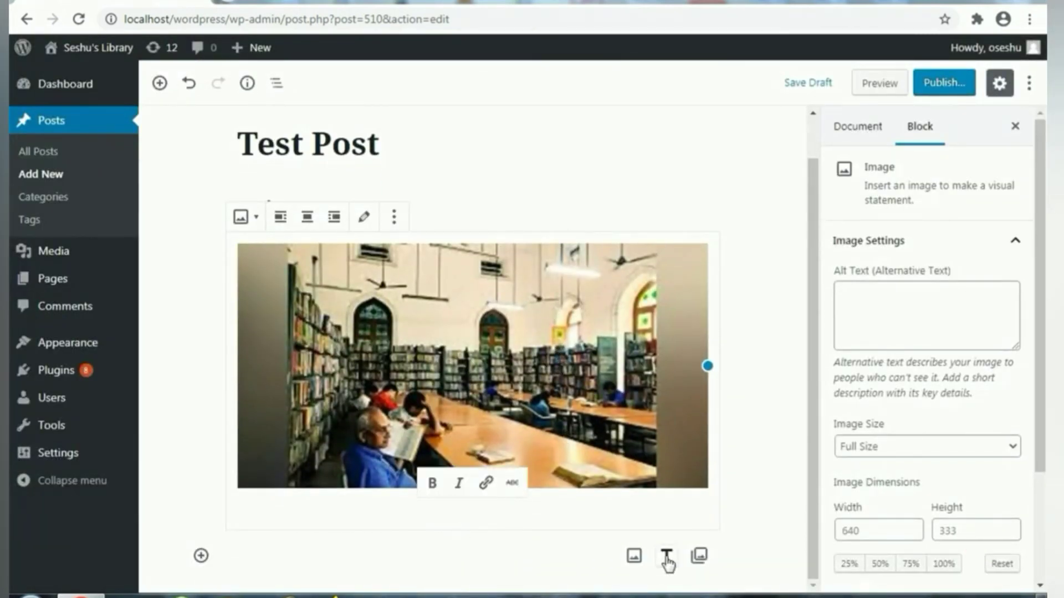
left_click(264, 561)
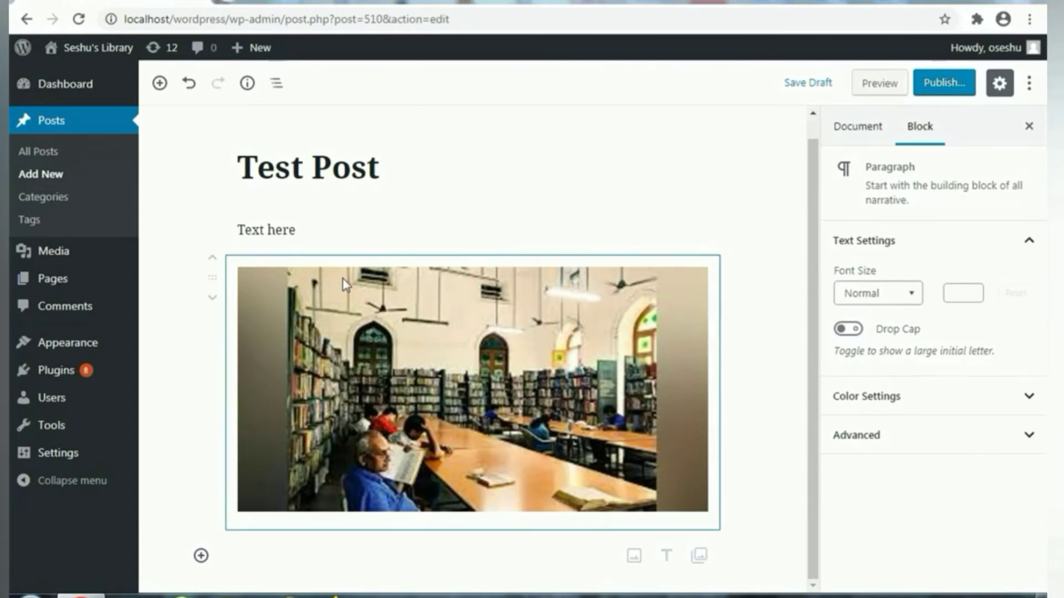
Step: Undo the additions below "Text here", including the image and its Image block
left_click(189, 85)
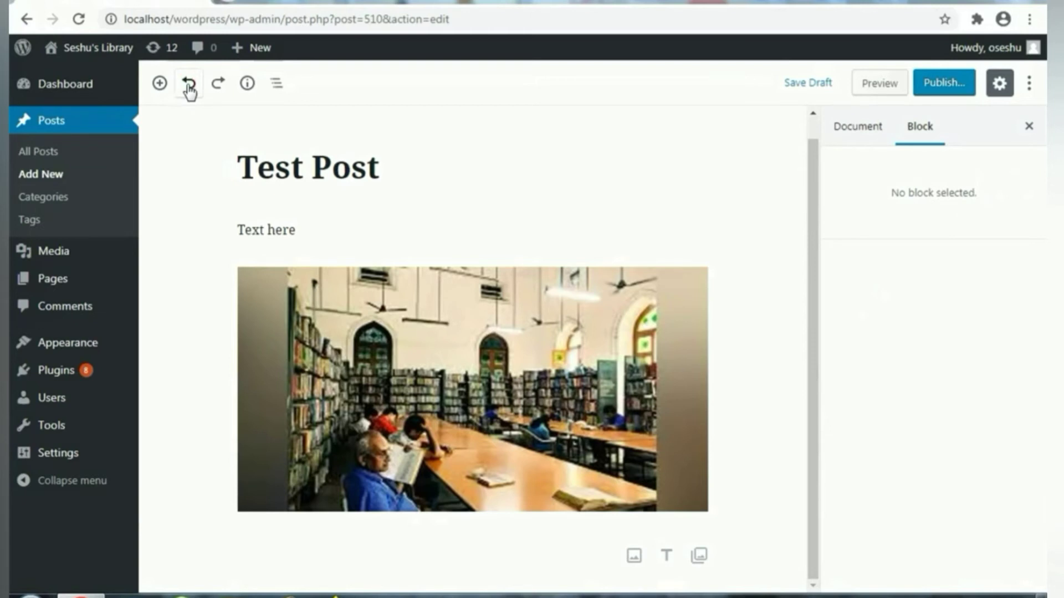
left_click(189, 84)
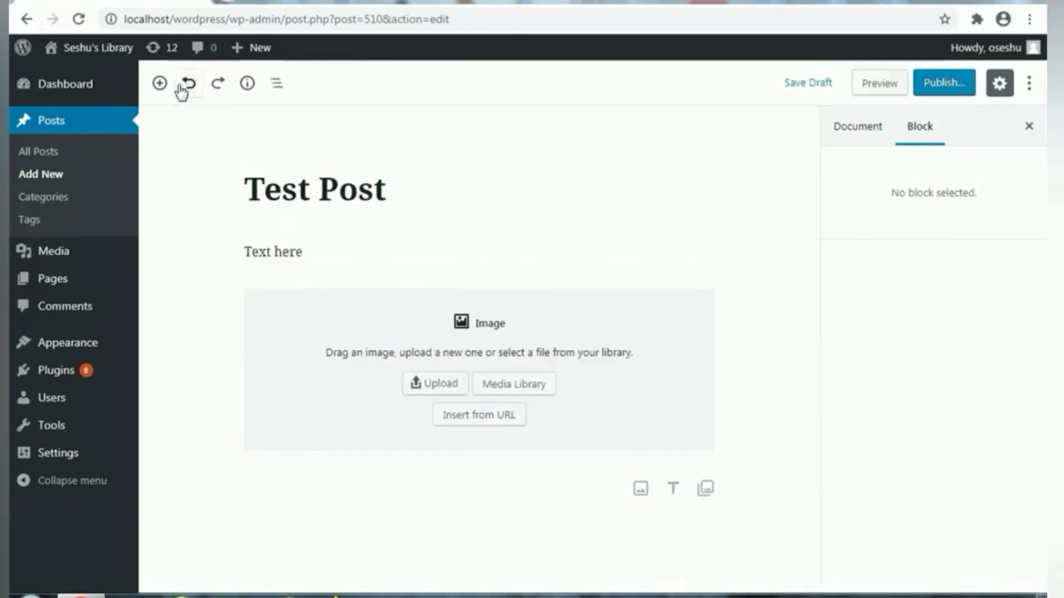
left_click(186, 87)
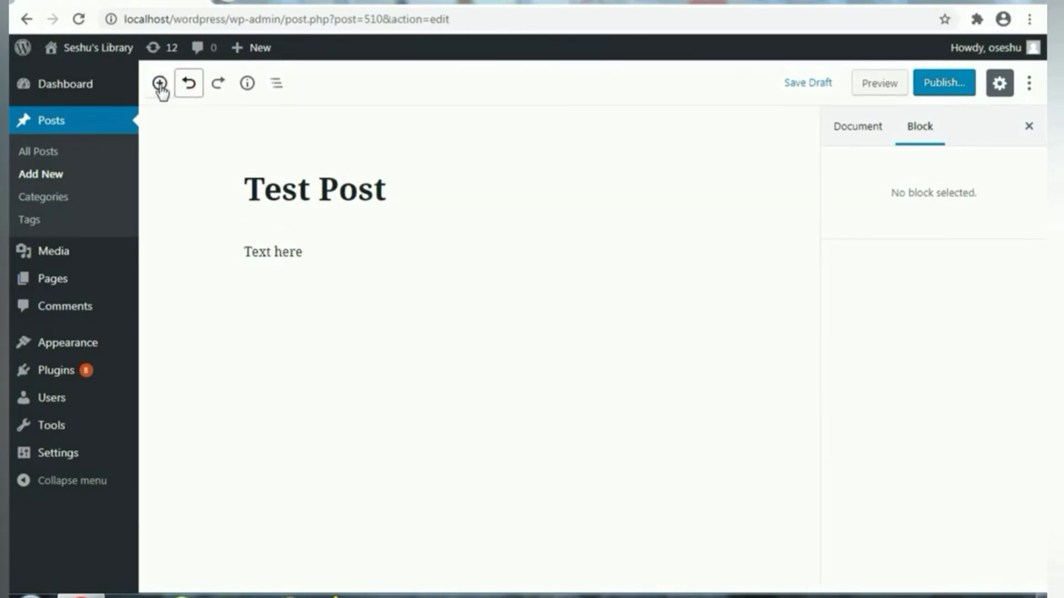
Step: Insert a Gallery block above the paragraph with images-2.jpg and the two images1.jpg bookshelf photos from the media library
left_click(160, 84)
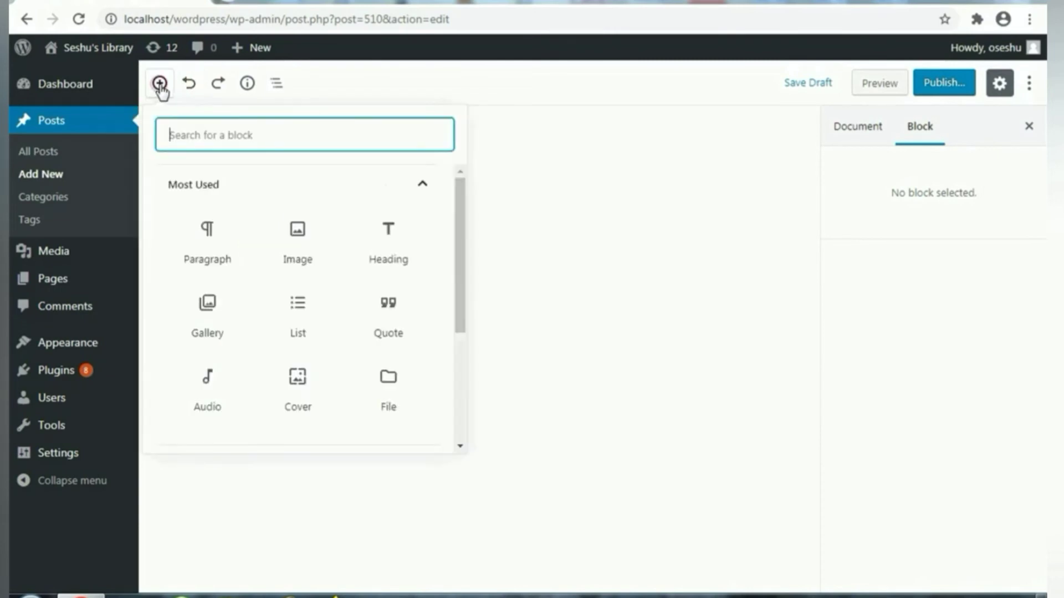
left_click(208, 312)
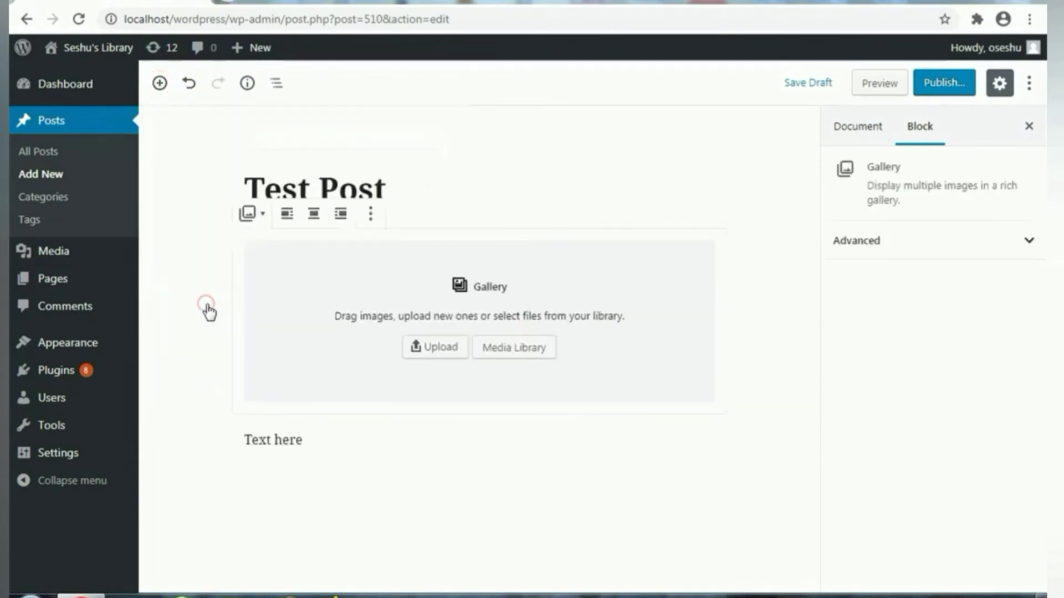
left_click(503, 349)
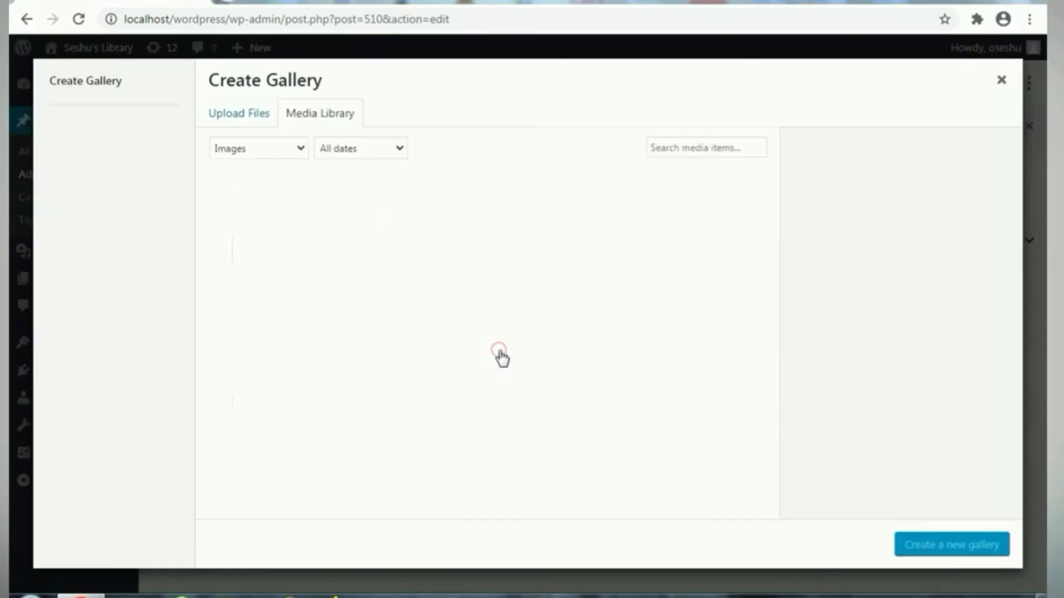
left_click(623, 252)
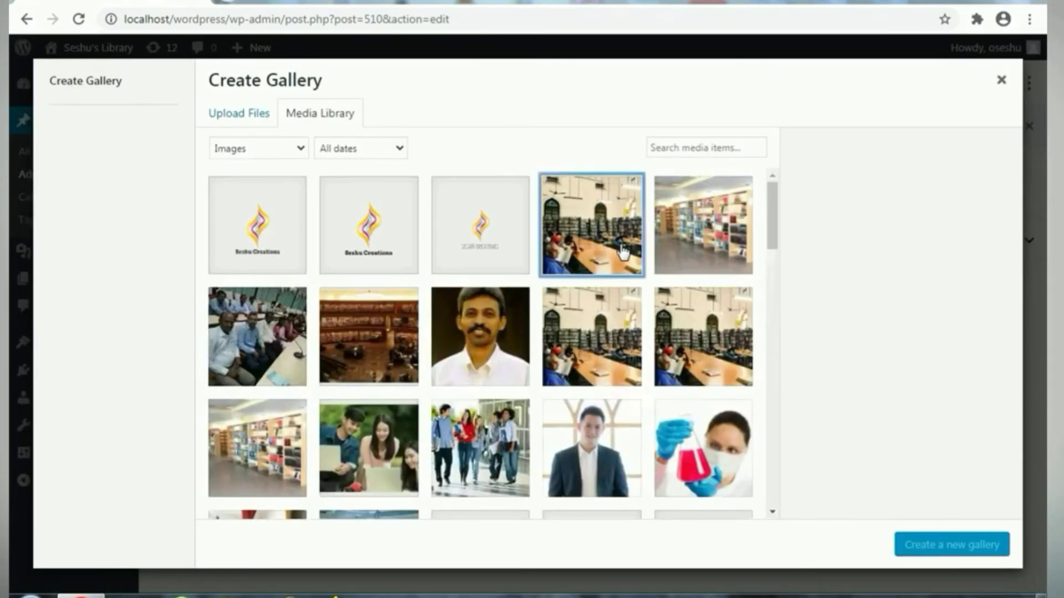
left_click(694, 248)
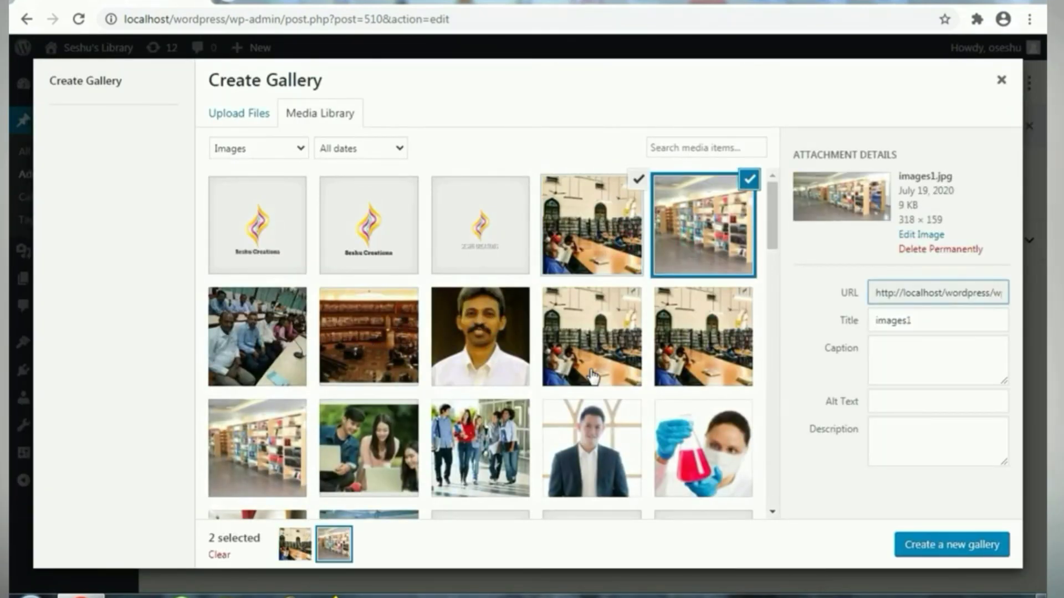
left_click(244, 460)
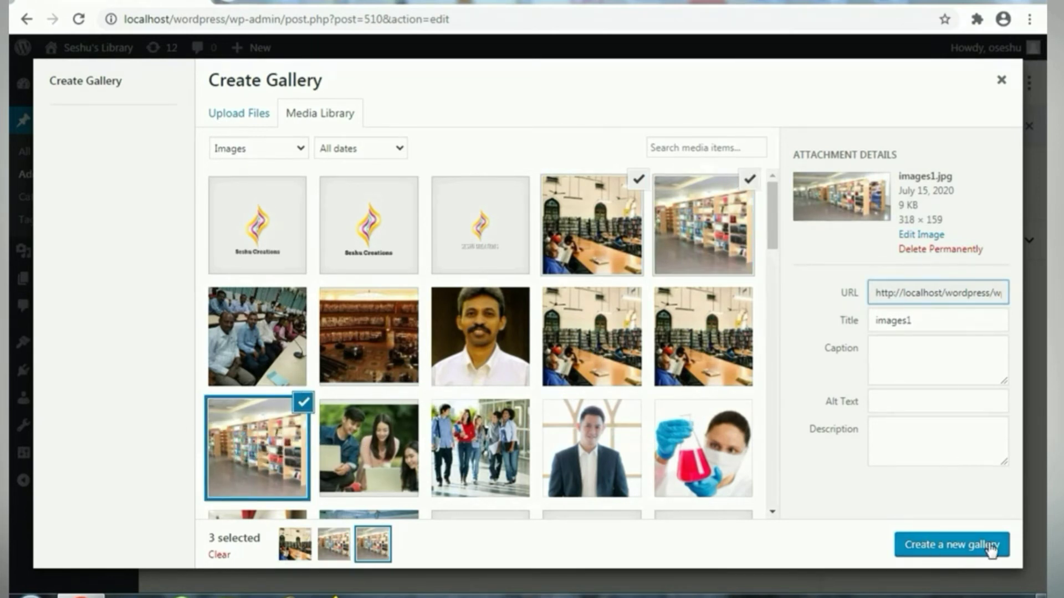
left_click(950, 552)
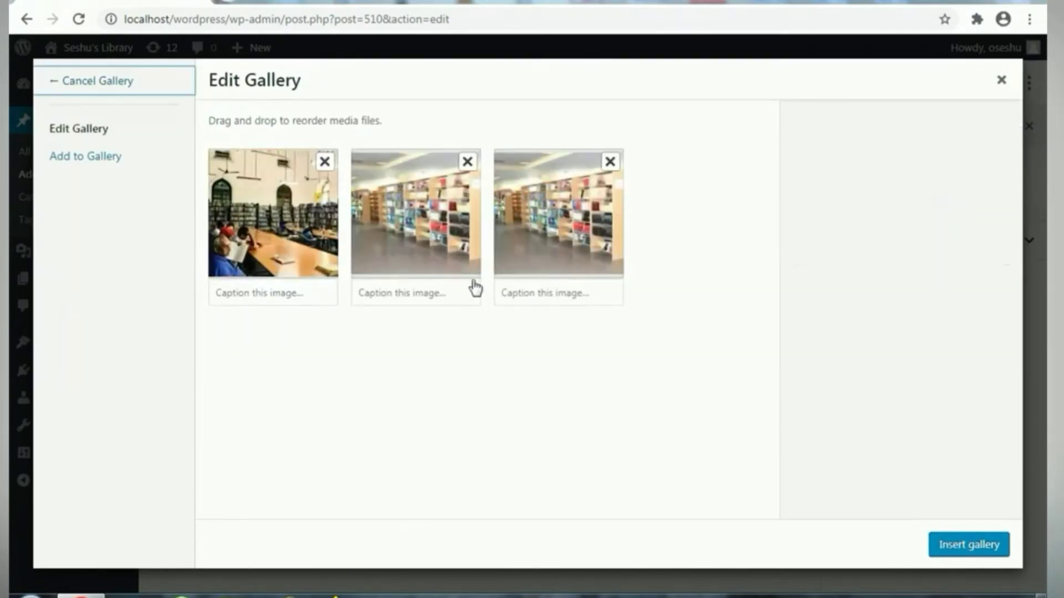
left_click(953, 549)
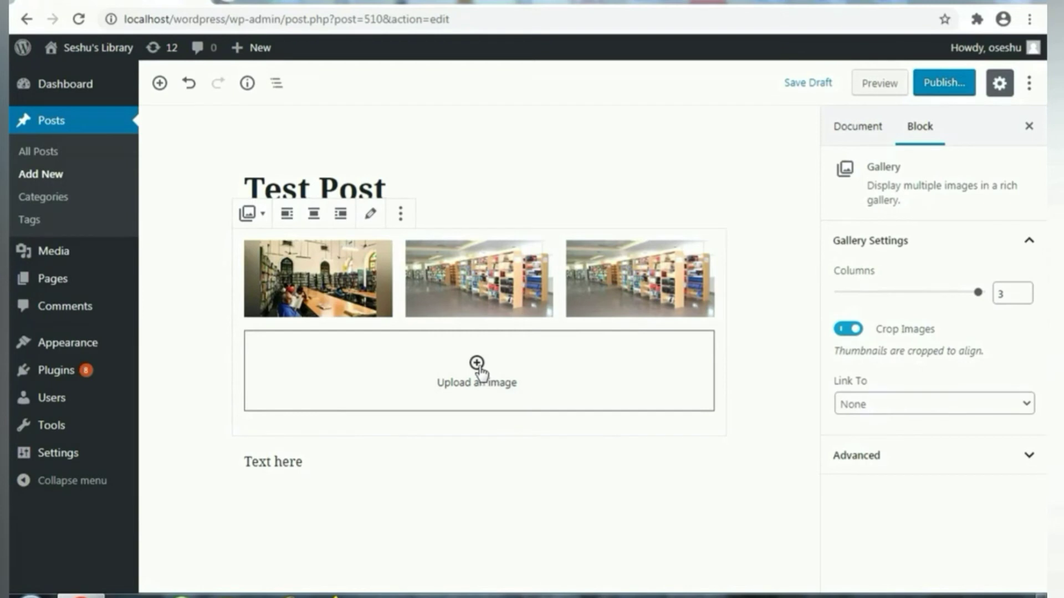
Step: Insert a Table block with 2 columns and 2 rows below the "Text here" paragraph
left_click(327, 461)
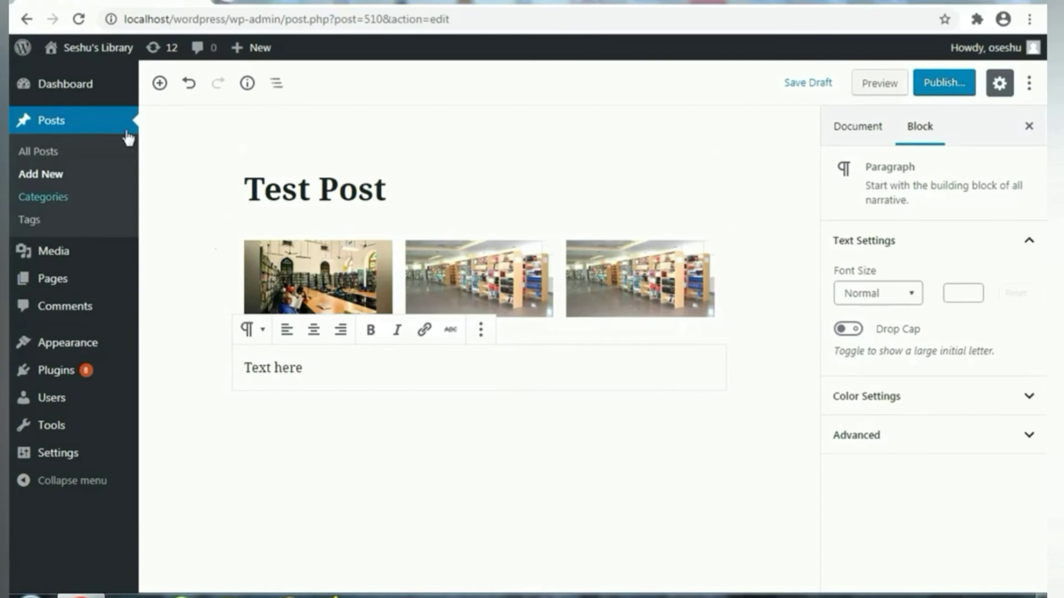
left_click(160, 83)
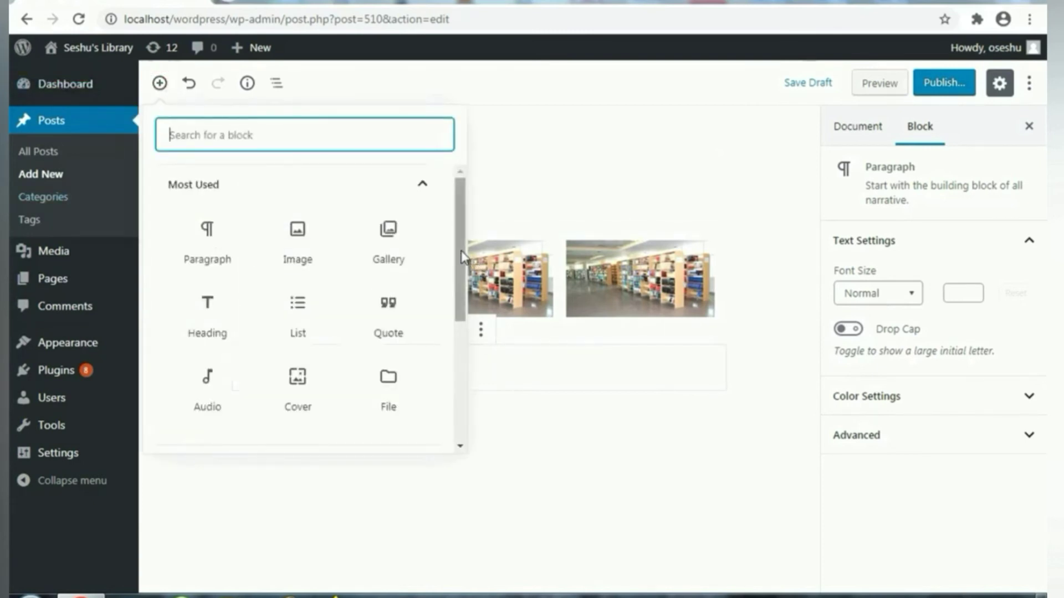
scroll(461, 347, "down", 3)
scroll(461, 347, "down", 1)
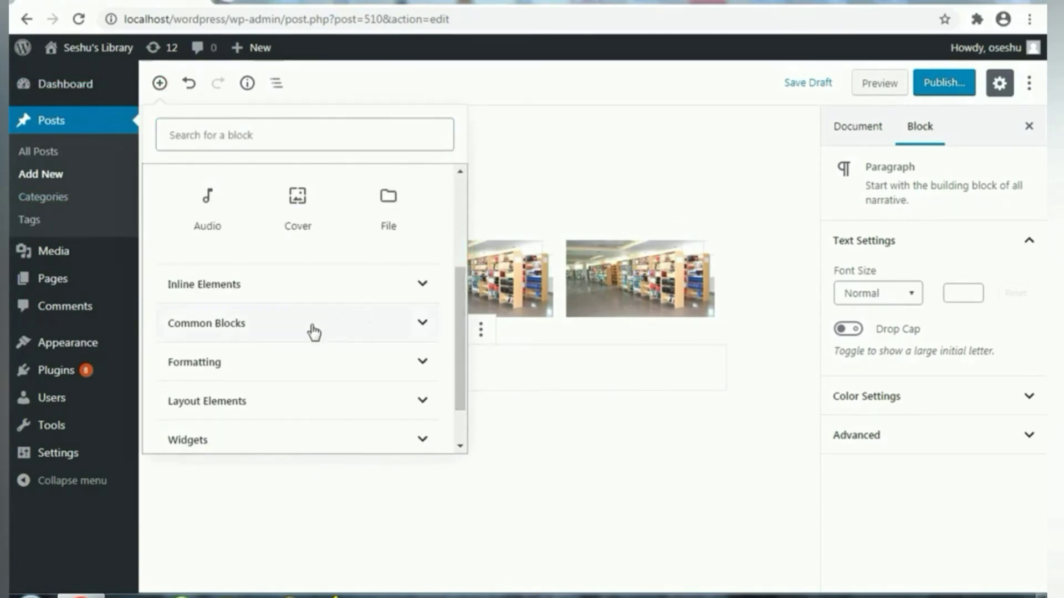
left_click(379, 371)
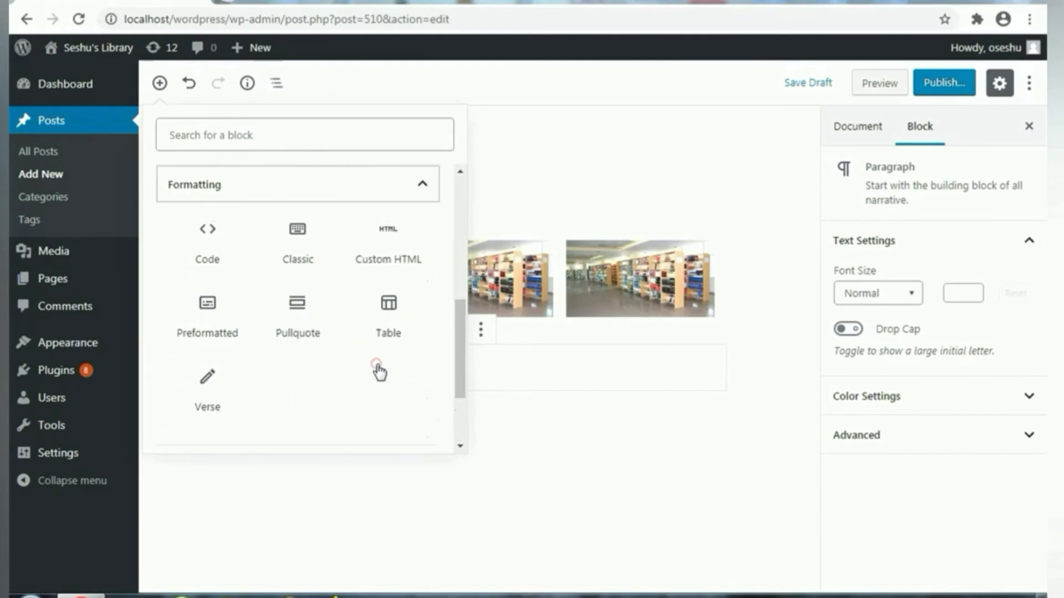
left_click(396, 308)
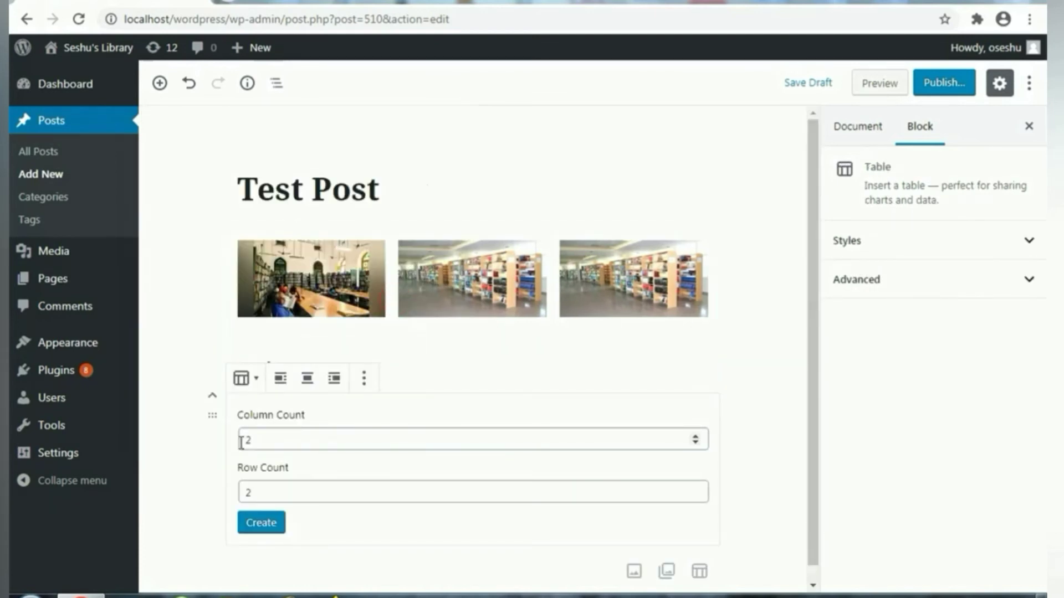
left_click(263, 526)
left_click(386, 420)
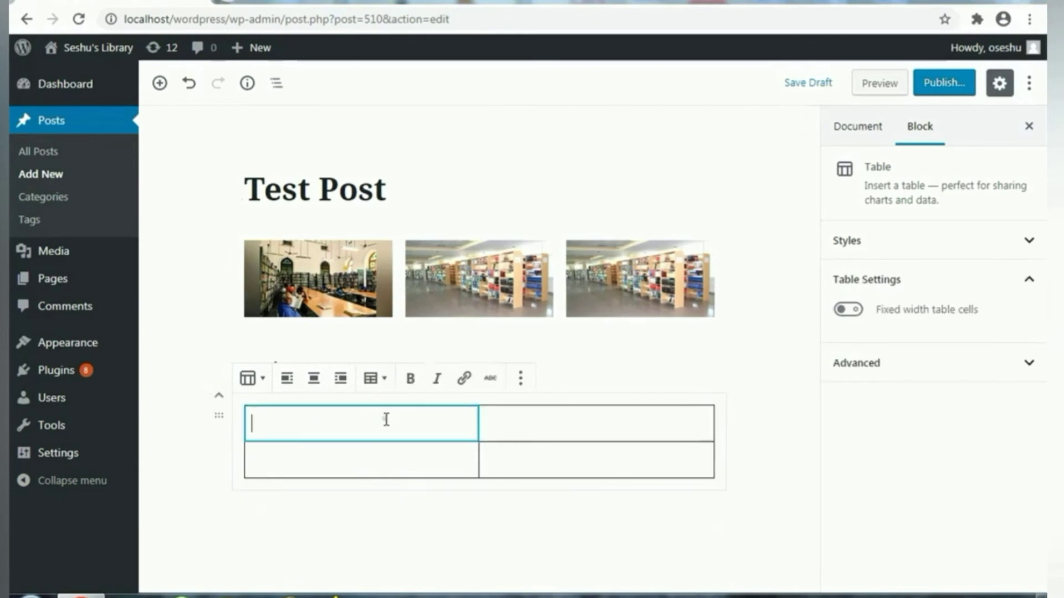
left_click(316, 460)
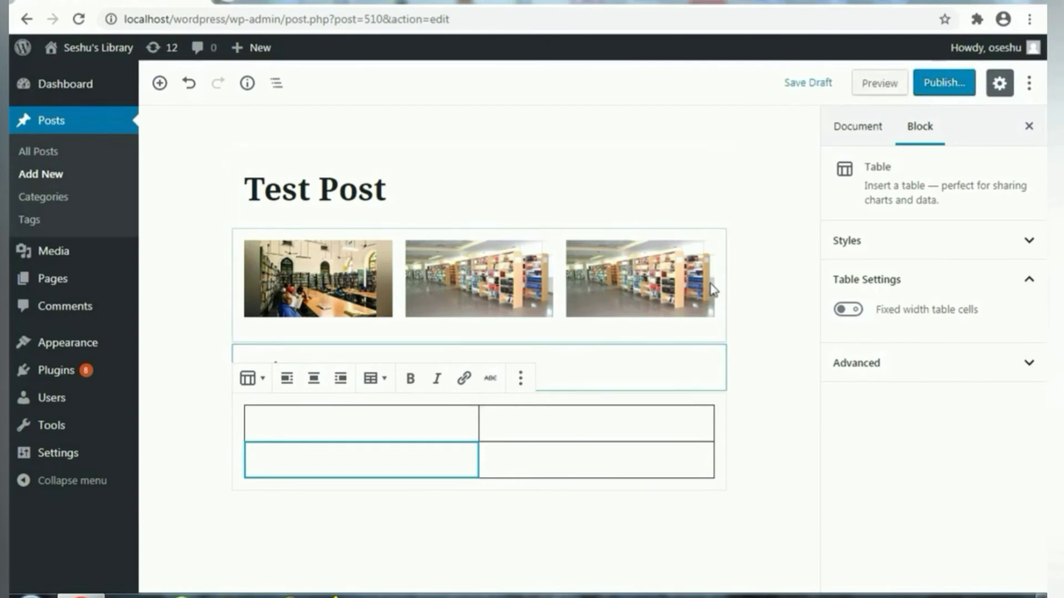
Step: Insert an Image block below the "Text here" paragraph with featured-courses-img4.jpg from the media library
left_click(359, 288)
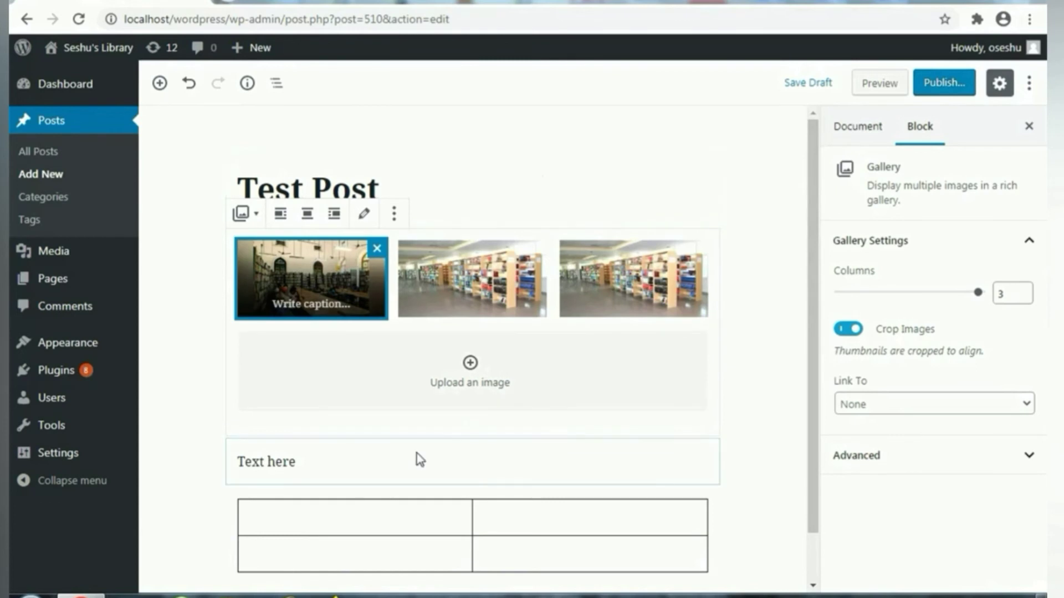
scroll(399, 476, "down", 1)
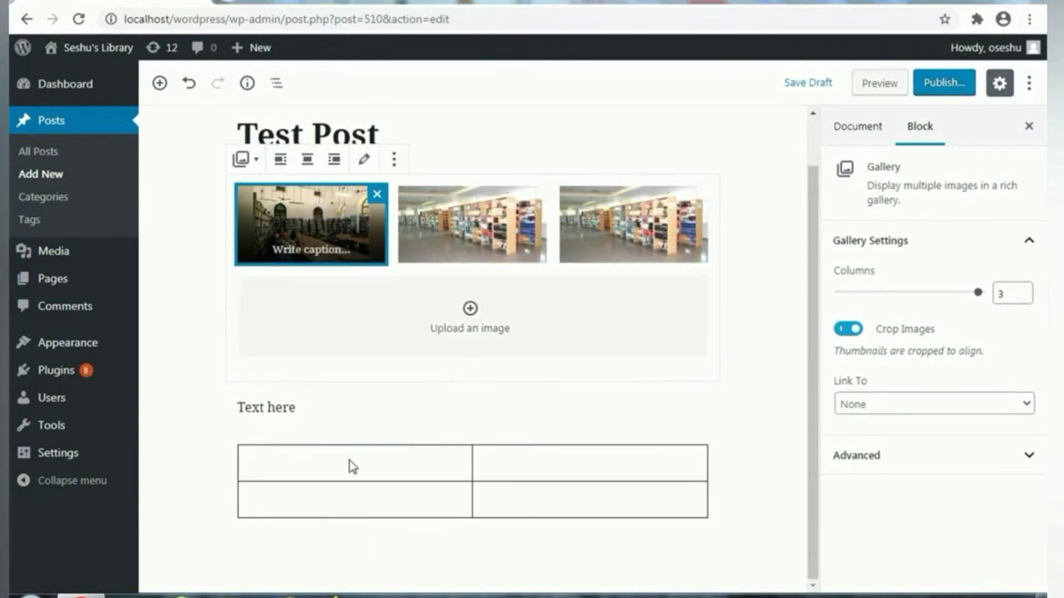
left_click(368, 405)
scroll(366, 402, "up", 1)
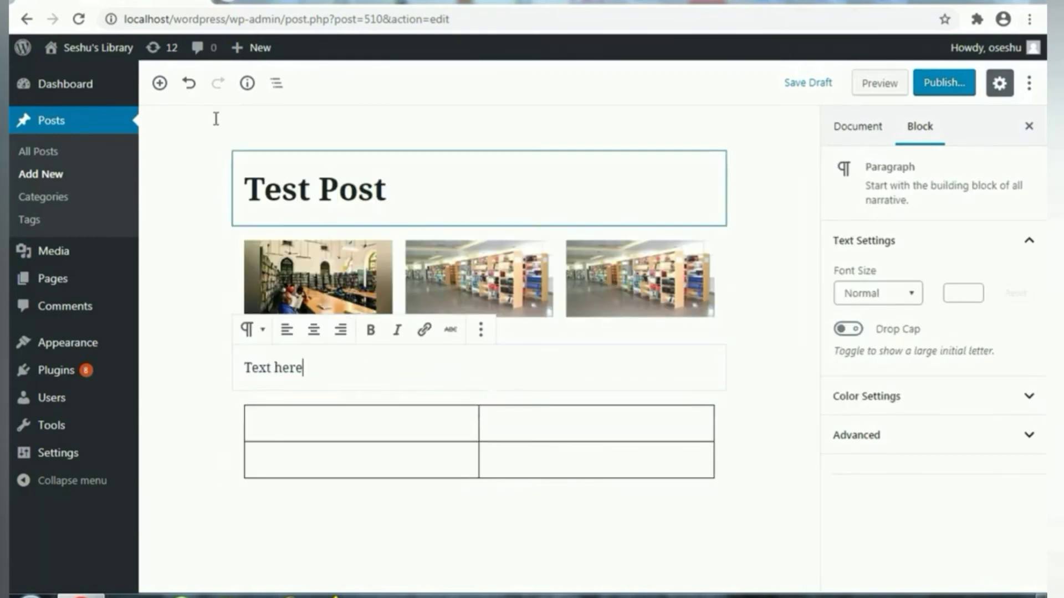
left_click(160, 85)
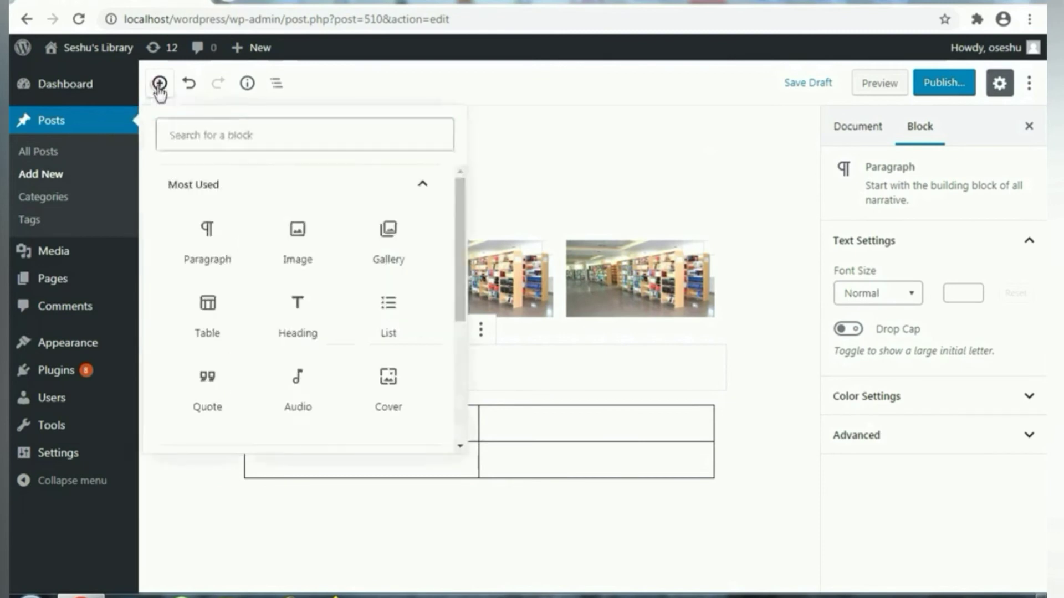
left_click(297, 232)
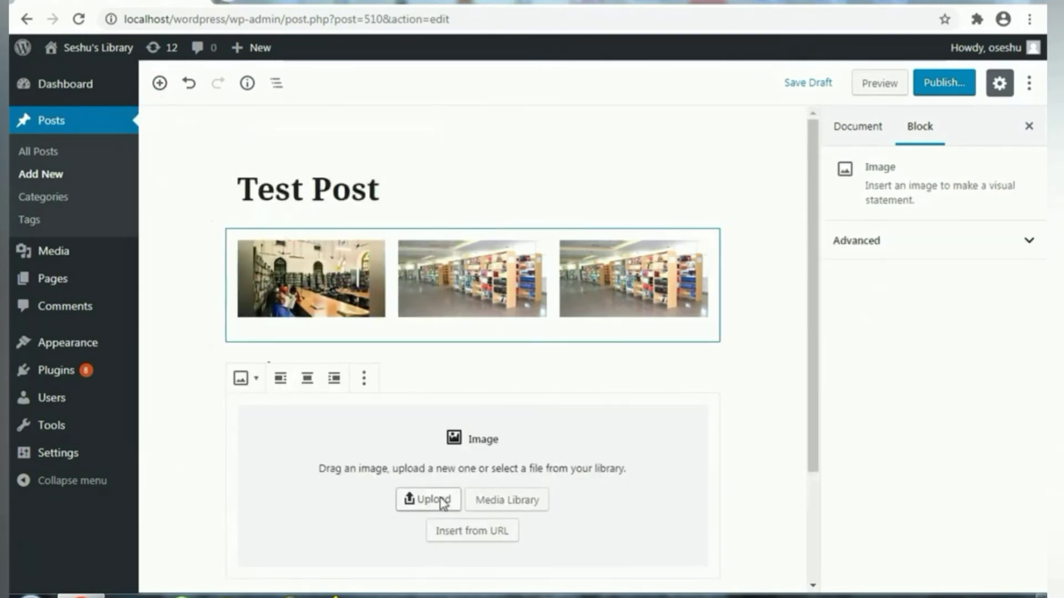
left_click(495, 503)
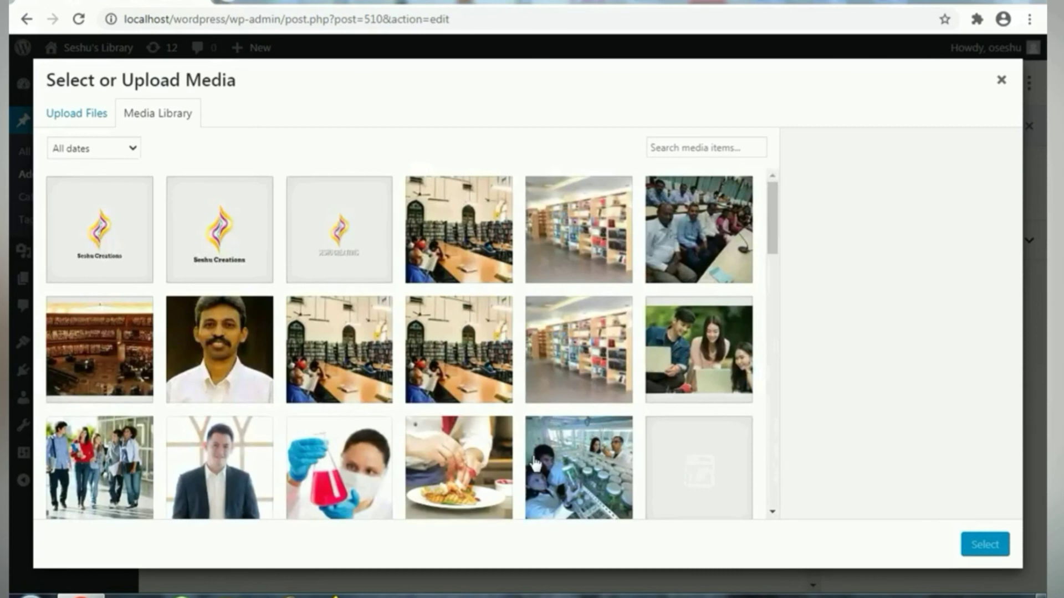
scroll(420, 427, "down", 4)
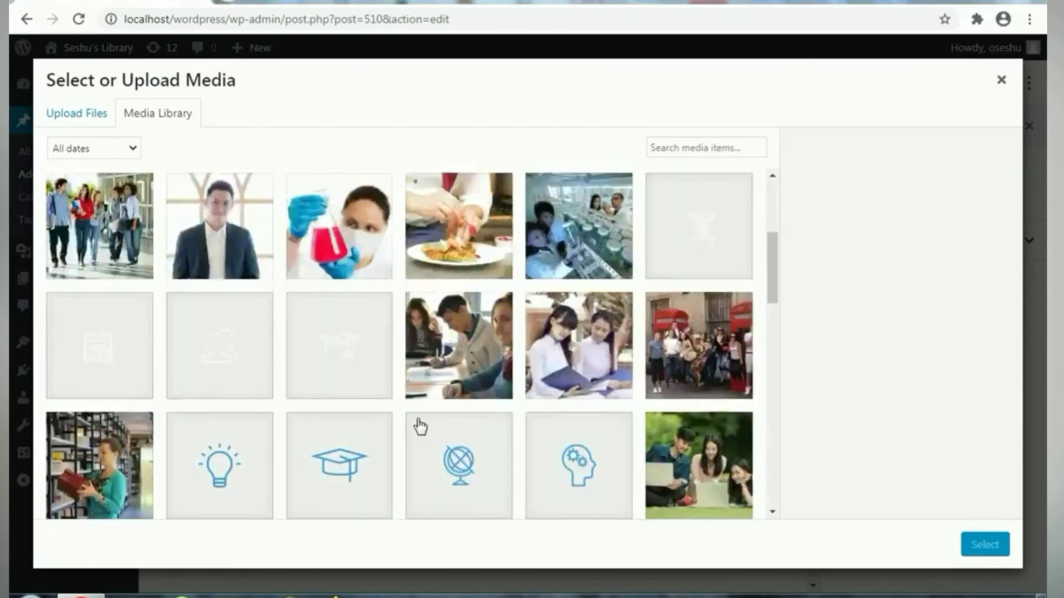
scroll(420, 426, "down", 2)
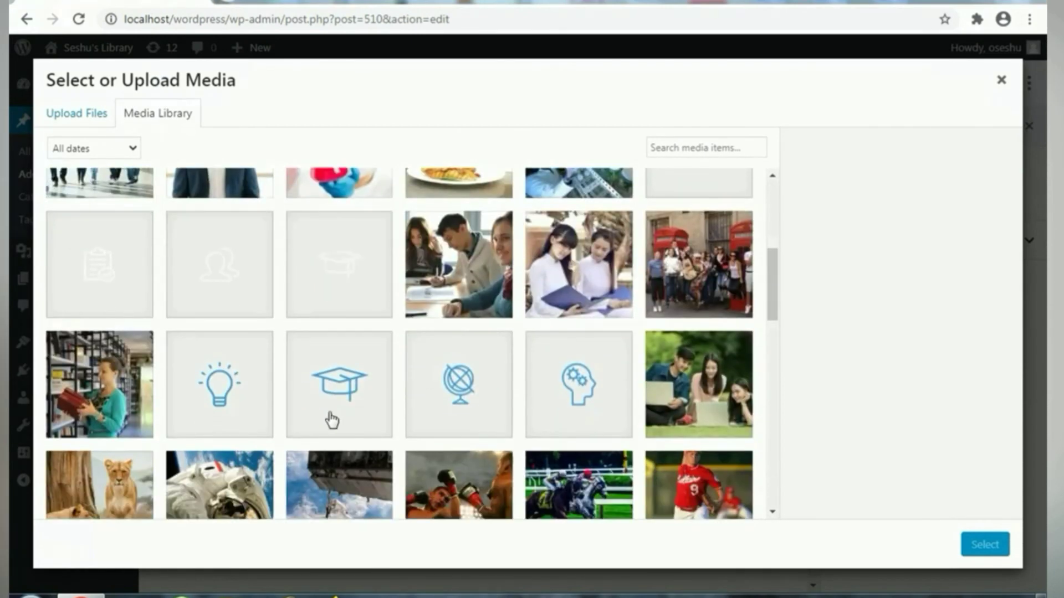
left_click(116, 388)
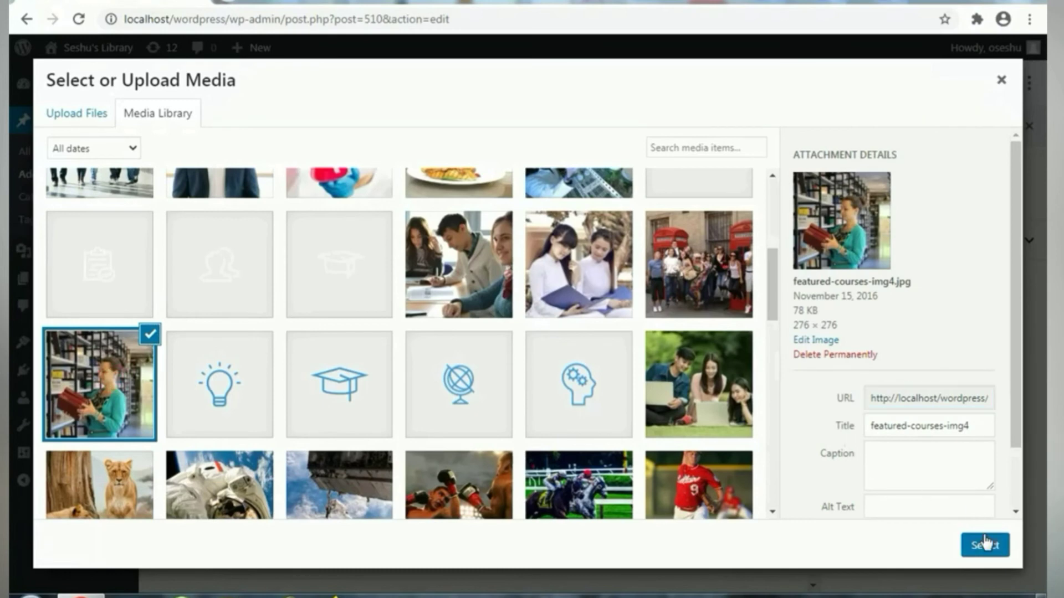
left_click(991, 547)
scroll(319, 242, "down", 3)
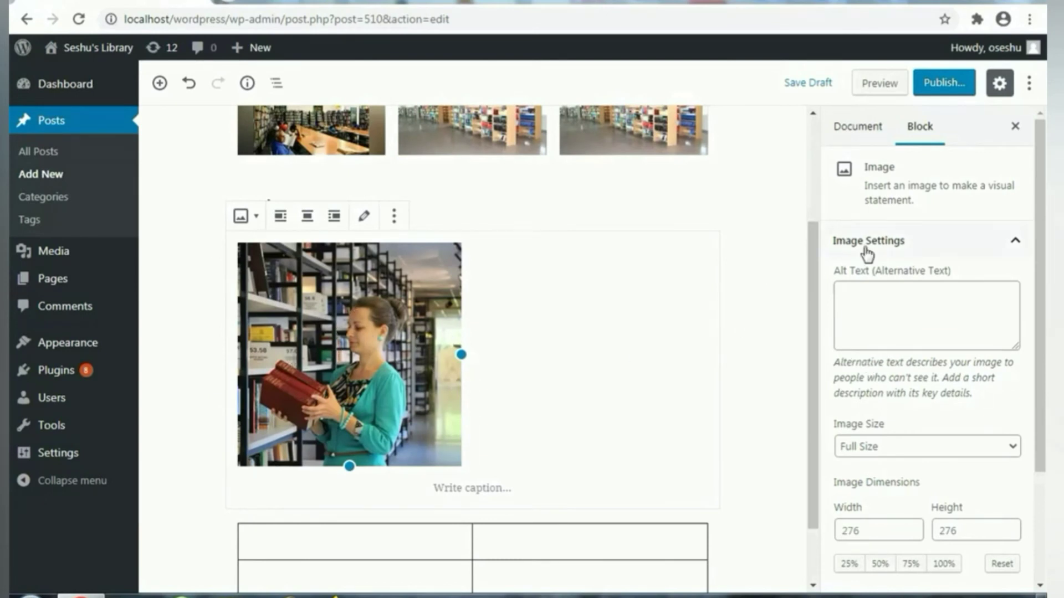
Step: Examine the inserted image's settings for alt text, size, dimensions and link
left_click(859, 294)
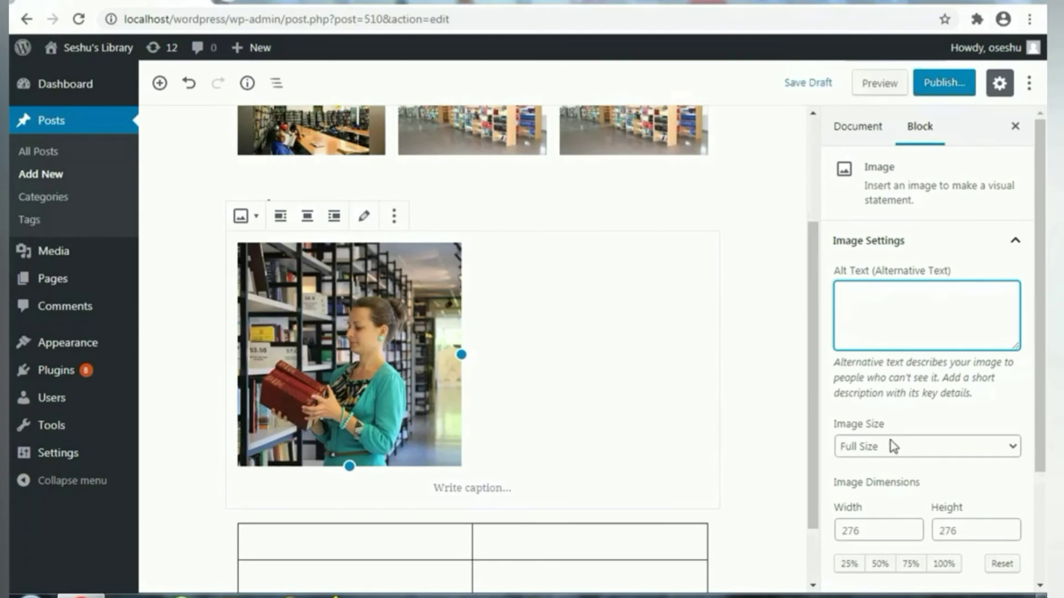
scroll(942, 471, "down", 3)
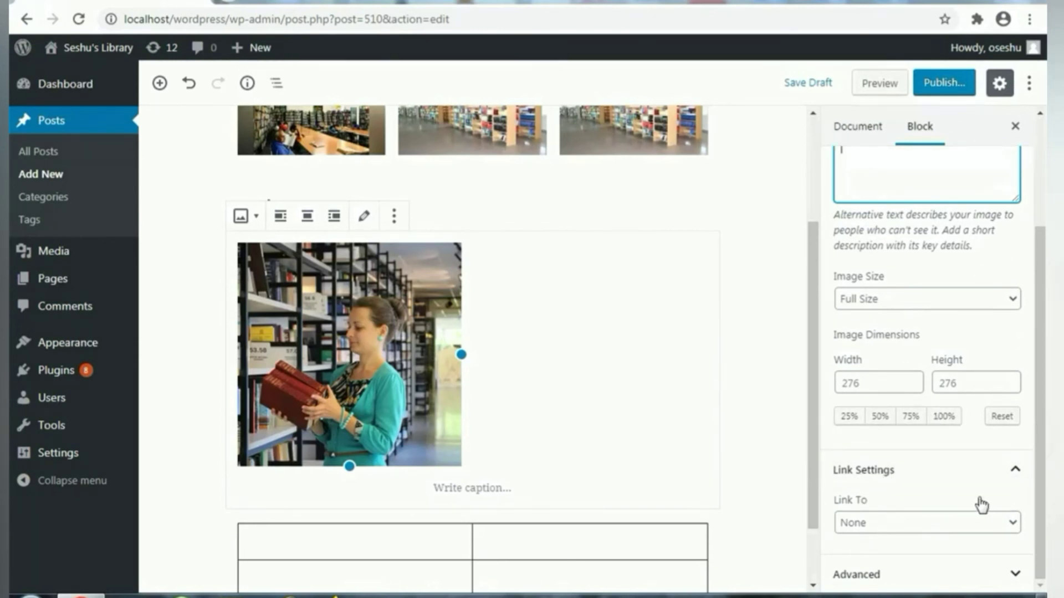
scroll(626, 338, "up", 3)
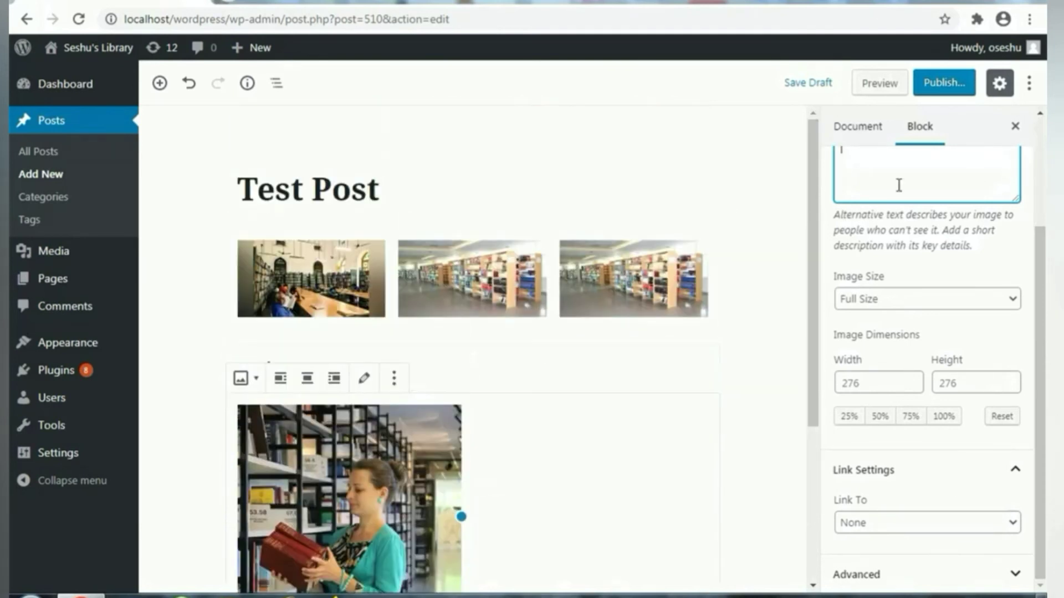
left_click_drag(1042, 262, 1042, 149)
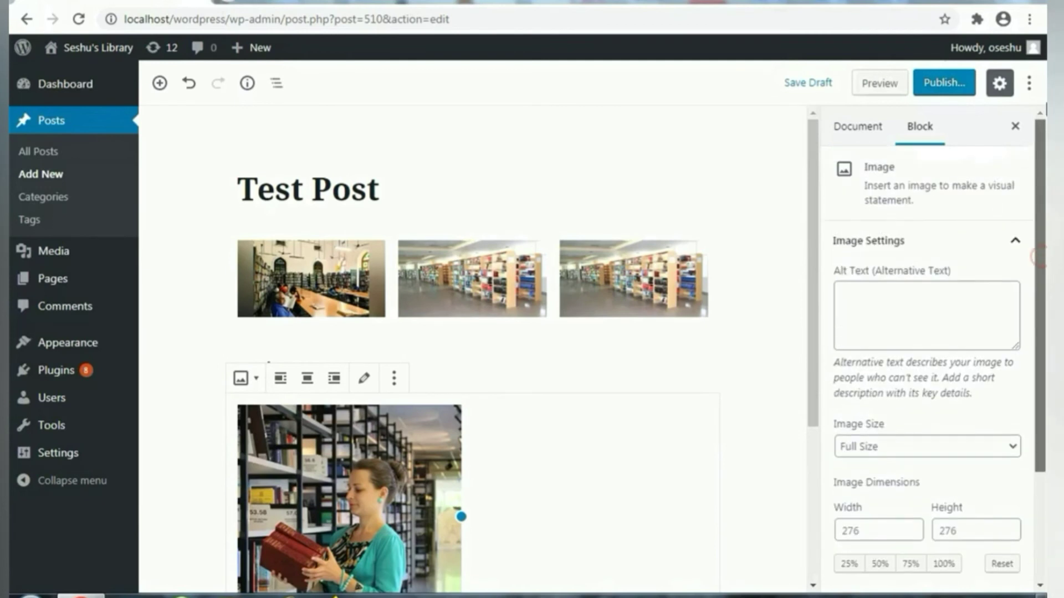
Step: Publish "Test Post" and open its live page
left_click(940, 87)
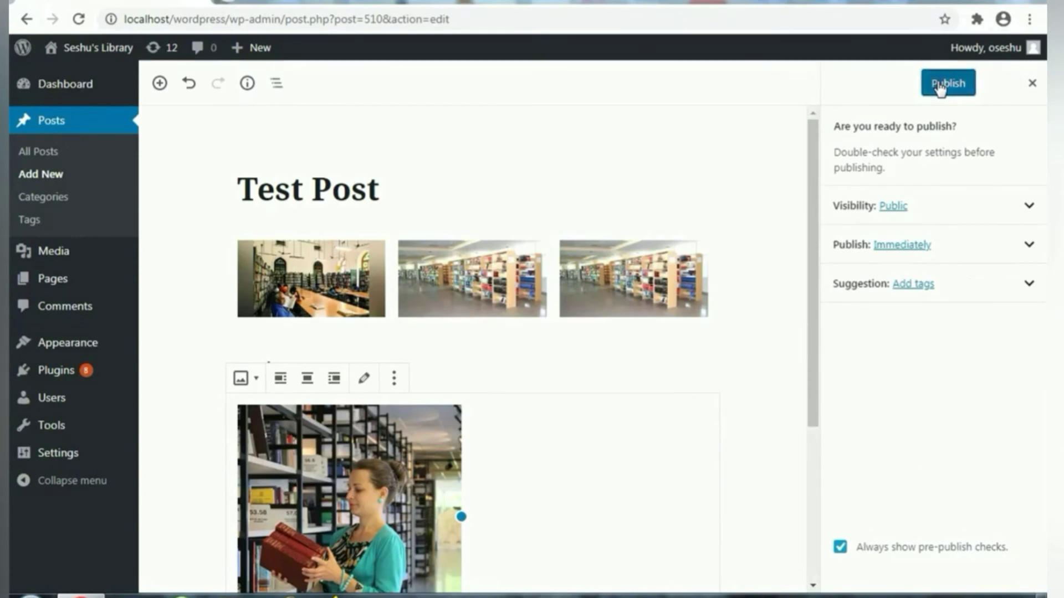
left_click(940, 85)
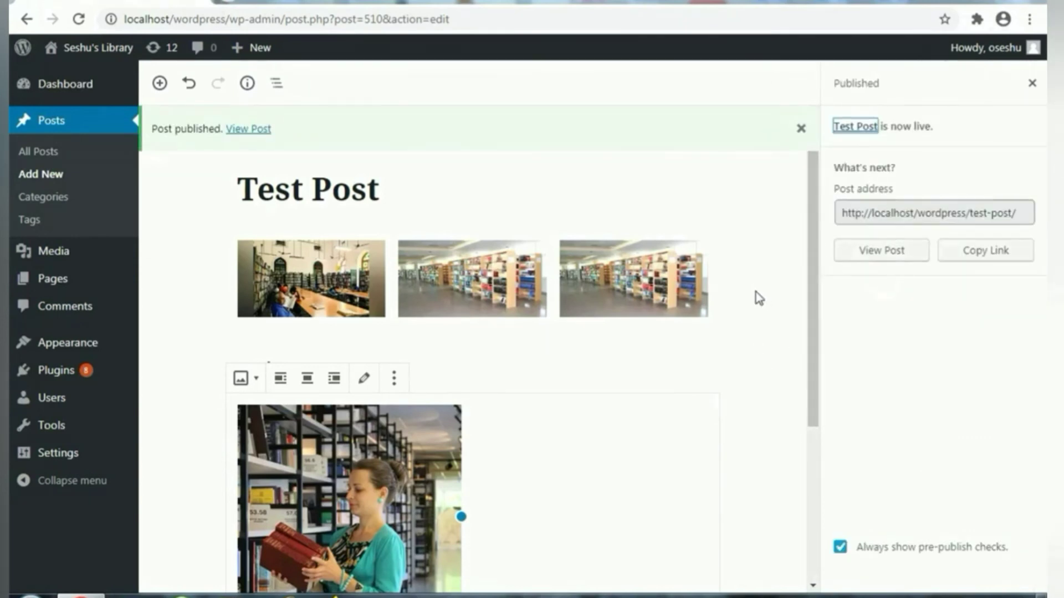
left_click(891, 254)
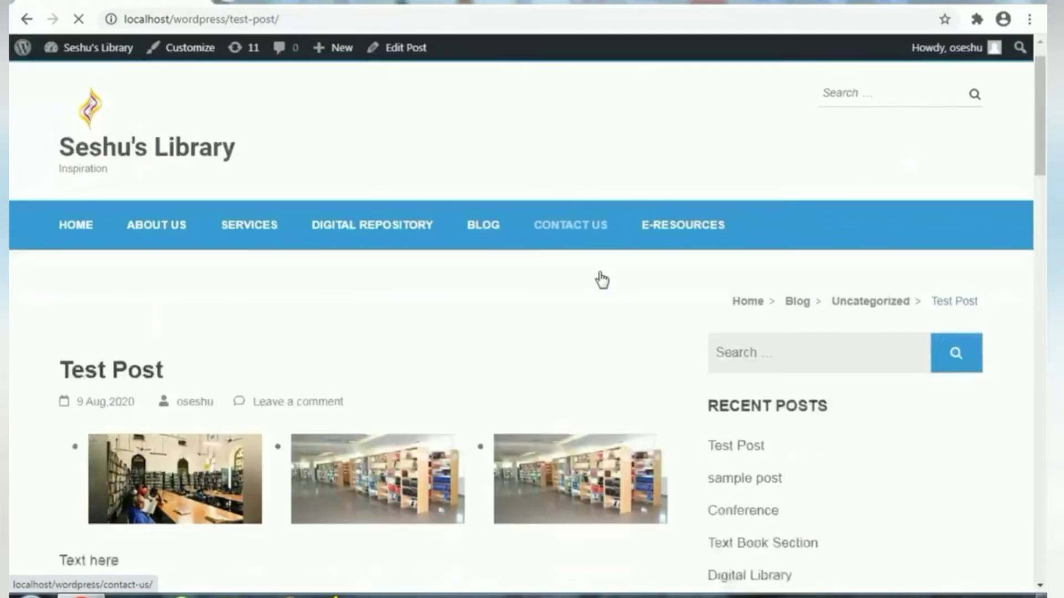
Step: Examine the published page from the gallery, text and image down to the comment form
scroll(599, 277, "down", 3)
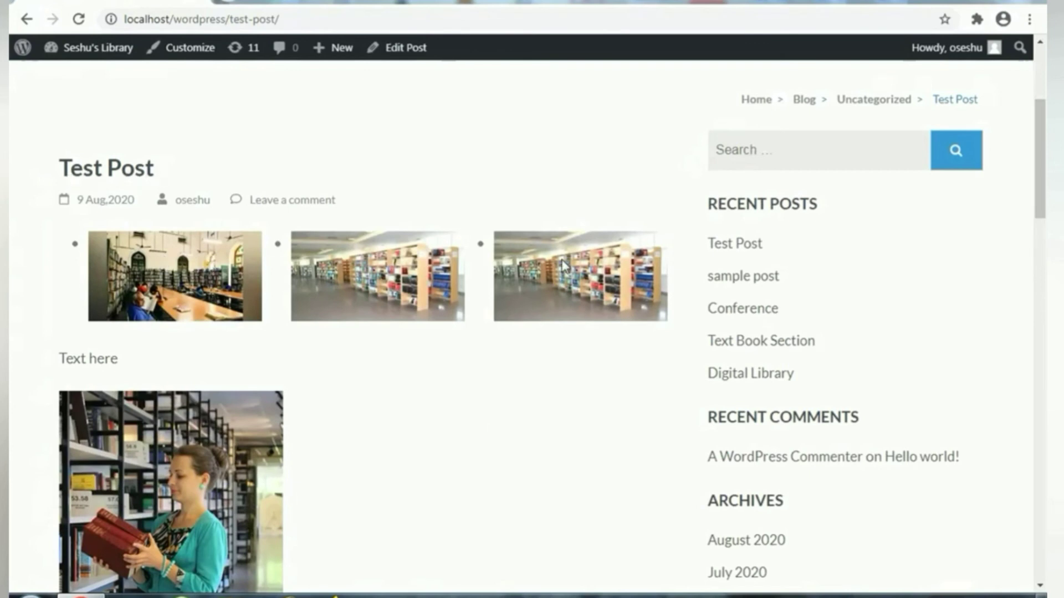
scroll(230, 370, "down", 2)
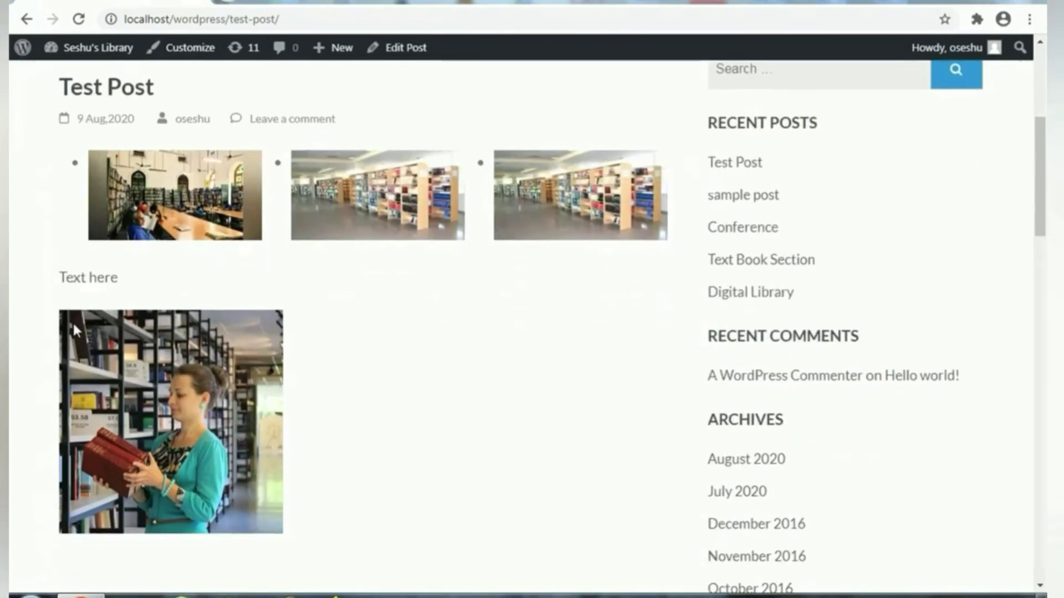
scroll(274, 397, "down", 6)
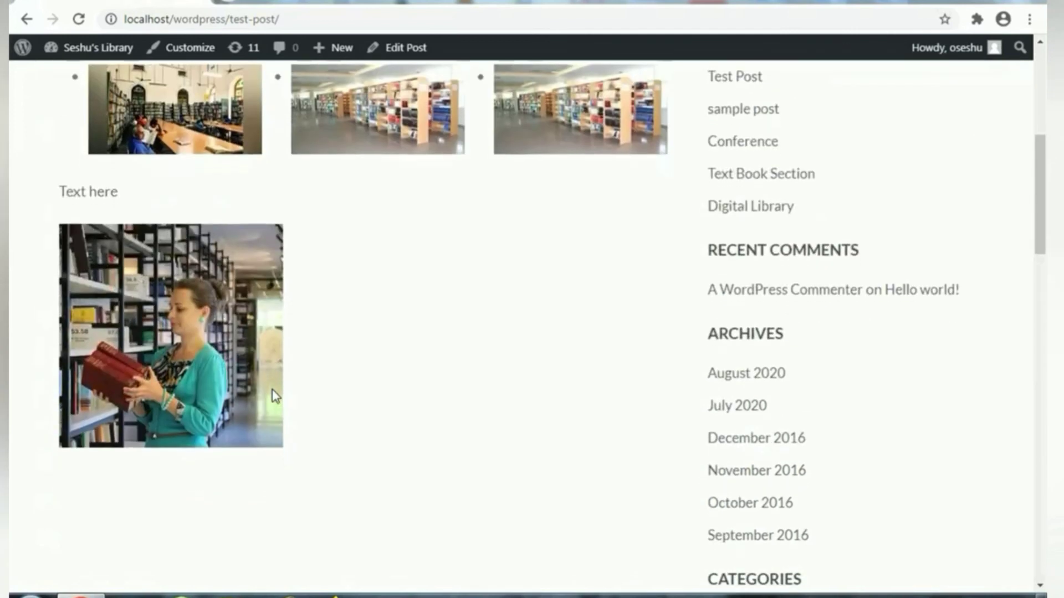
scroll(274, 397, "down", 1)
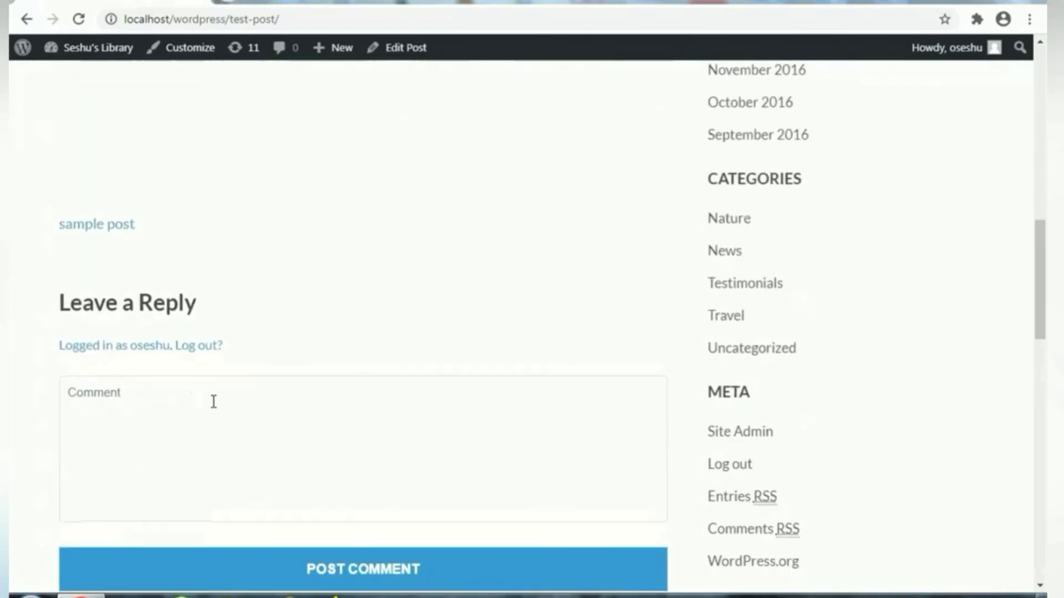
scroll(160, 326, "down", 1)
scroll(160, 326, "up", 4)
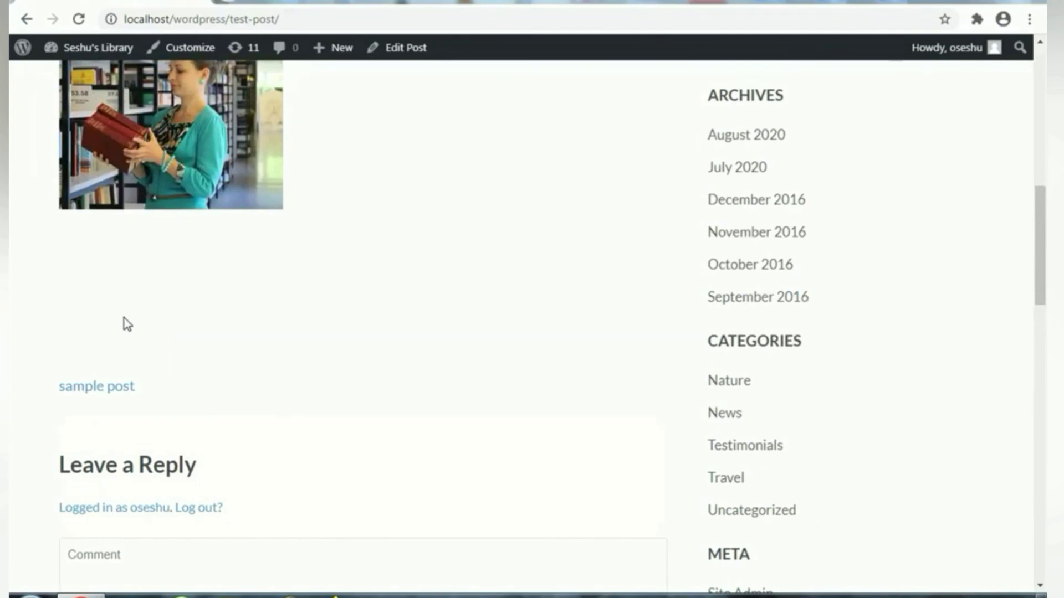
scroll(200, 328, "up", 3)
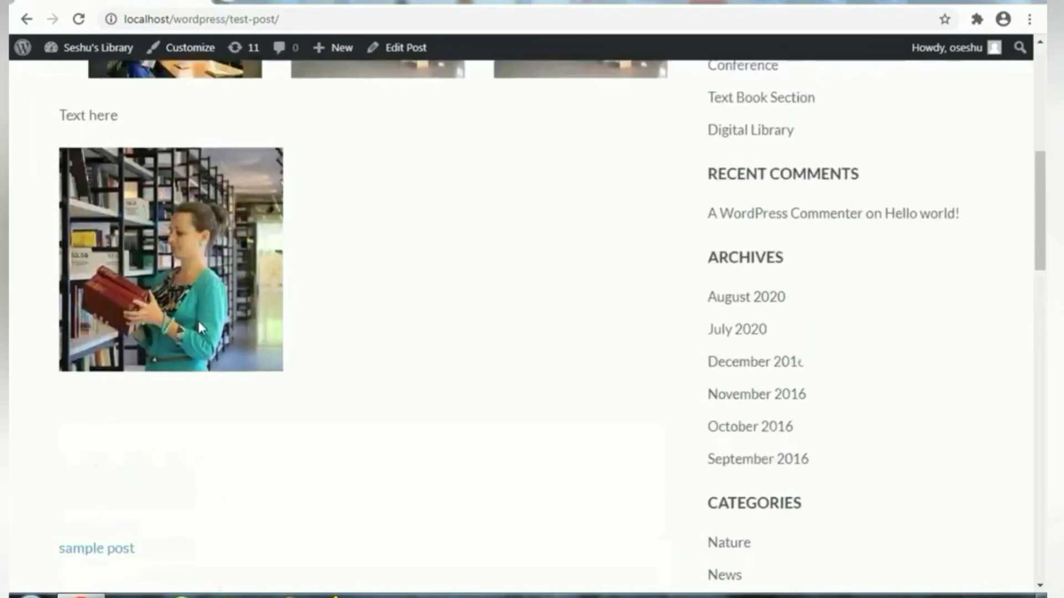
scroll(213, 256, "up", 4)
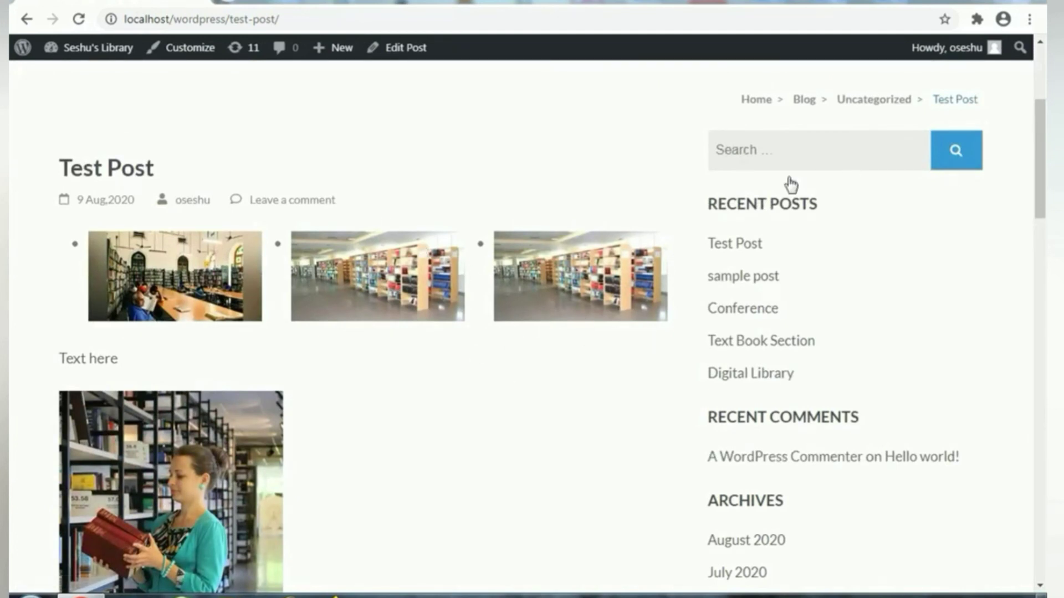
scroll(327, 194, "up", 4)
scroll(330, 197, "down", 4)
scroll(102, 150, "up", 4)
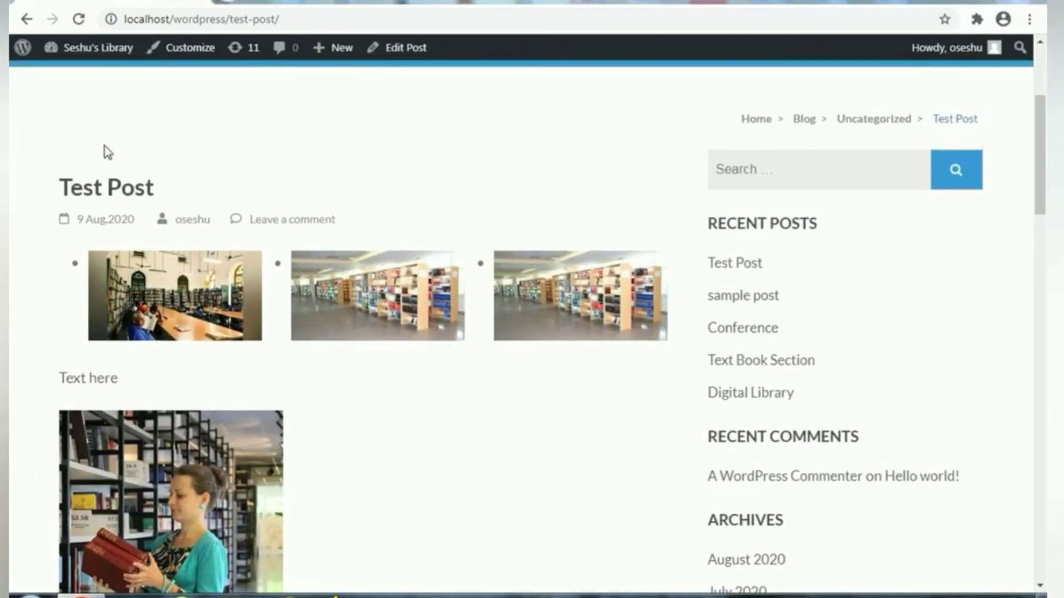
Step: Return from the live page to the admin area and open the list of all posts
left_click(27, 20)
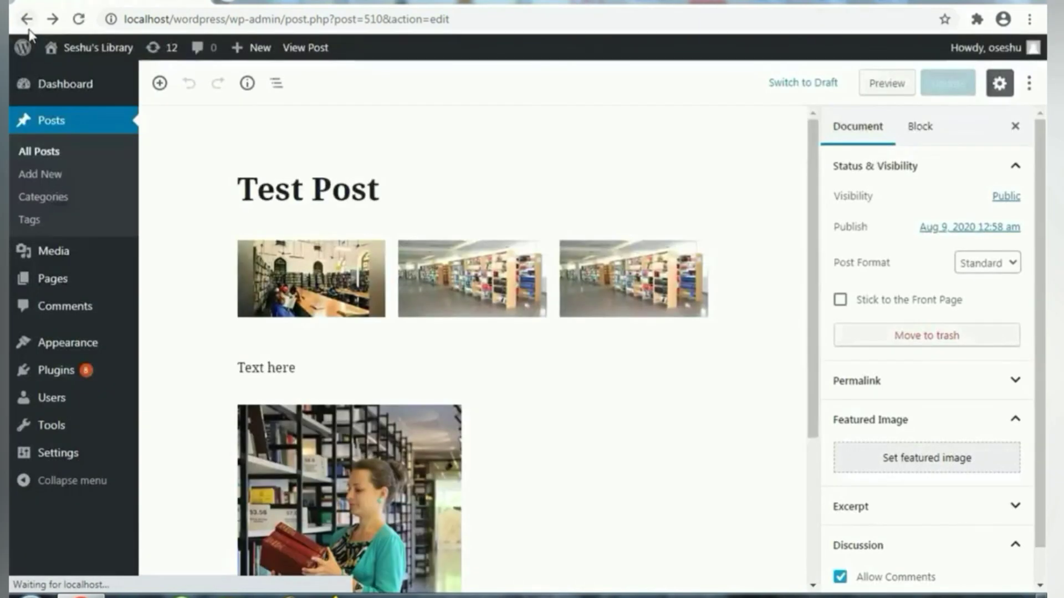
left_click(42, 158)
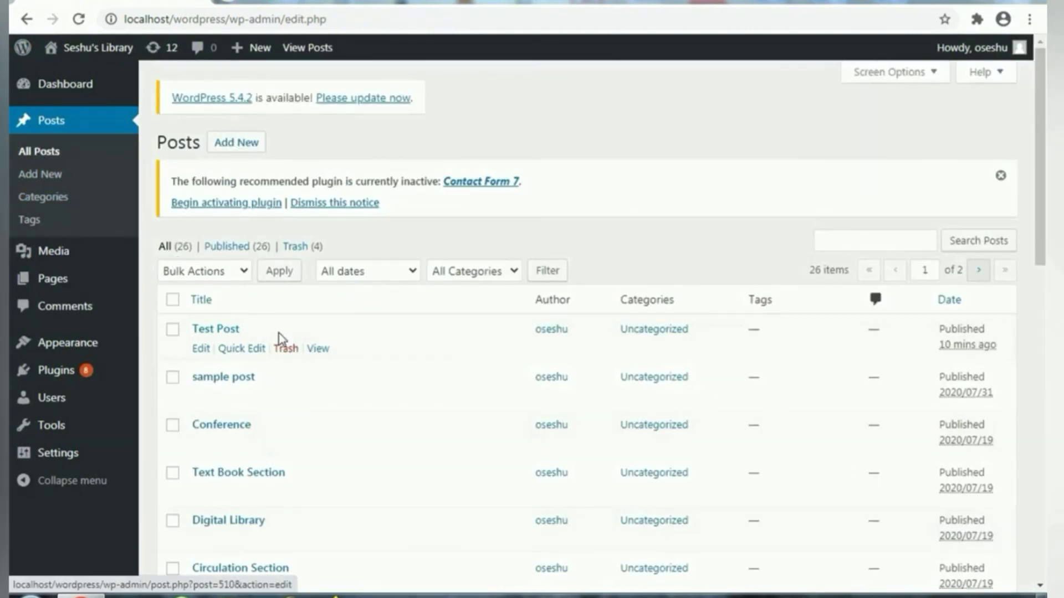
Step: Open the Quick Edit form of "Test Post" and sort the posts by title before reloading the default list
left_click(249, 350)
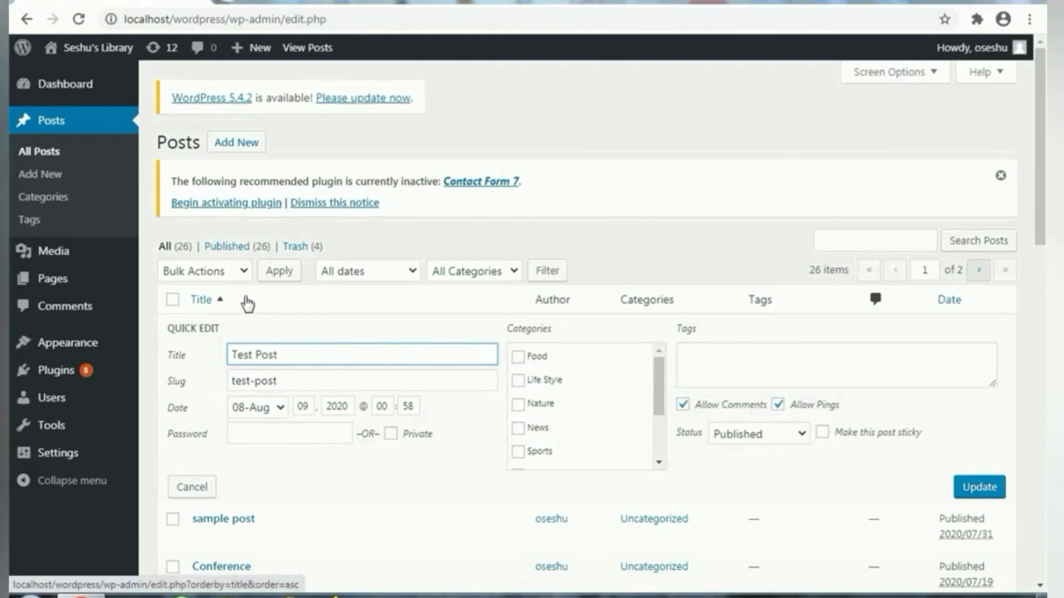
left_click(218, 300)
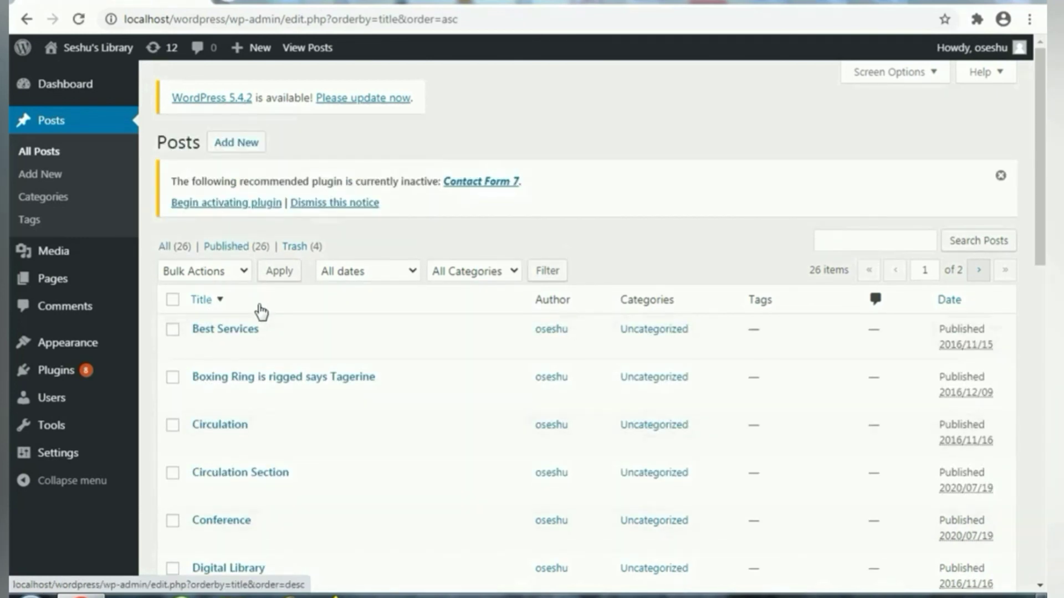
left_click(61, 124)
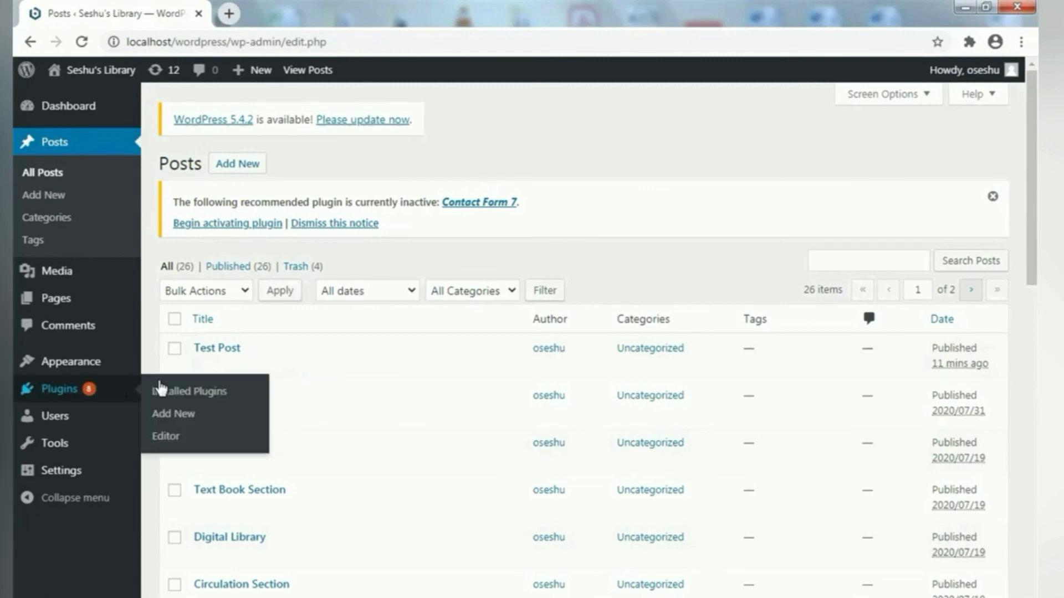
mouse_move(244, 357)
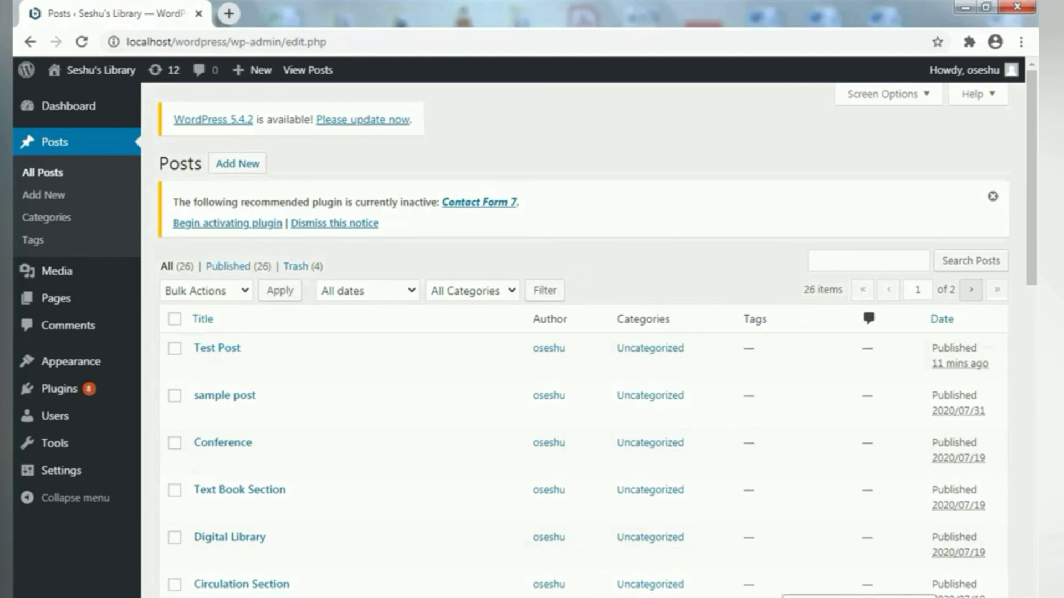
left_click(859, 597)
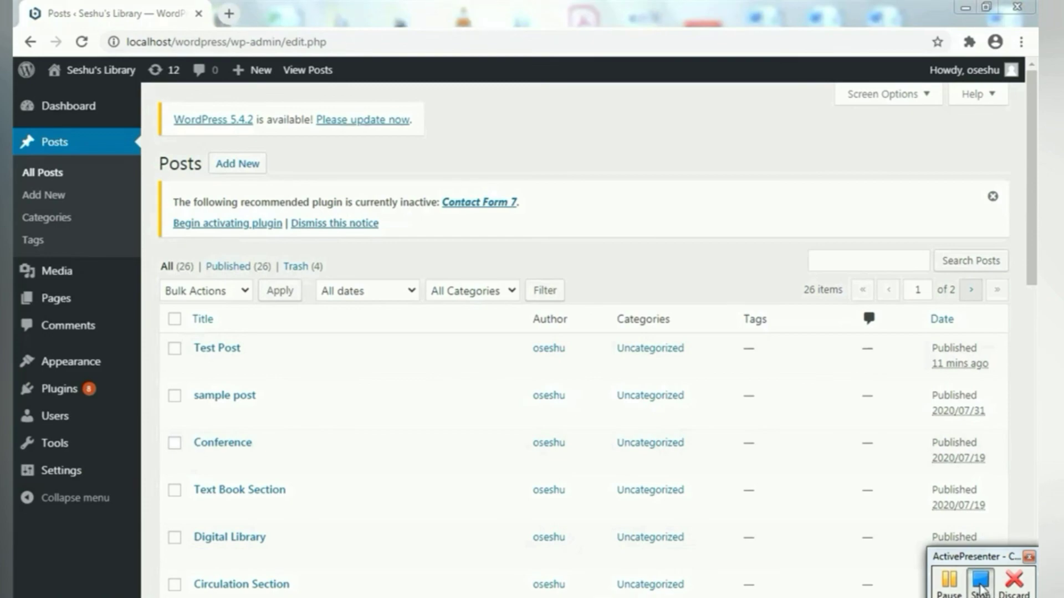